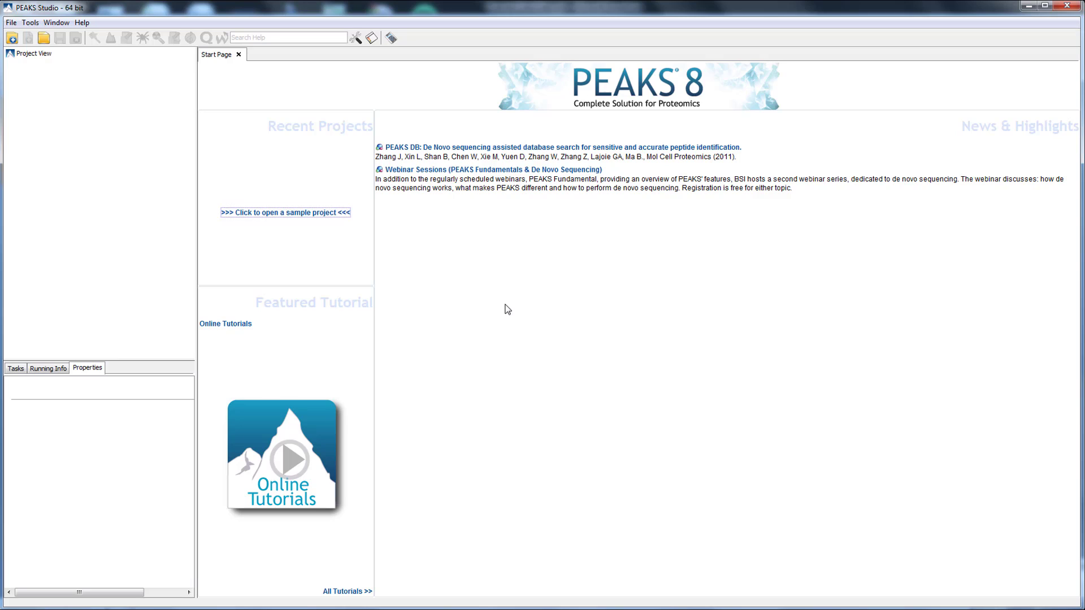
In the Config Wizard, add instrument support for Triple-TOF 5600
{"action": "left_click", "coordinate": [57, 22]}
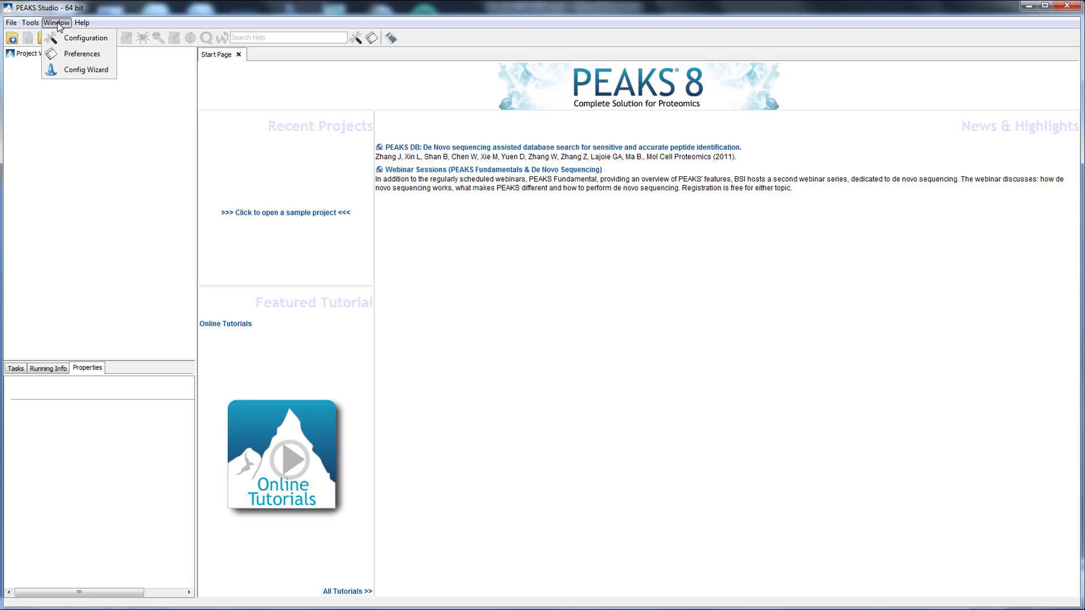
{"action": "left_click", "coordinate": [68, 70]}
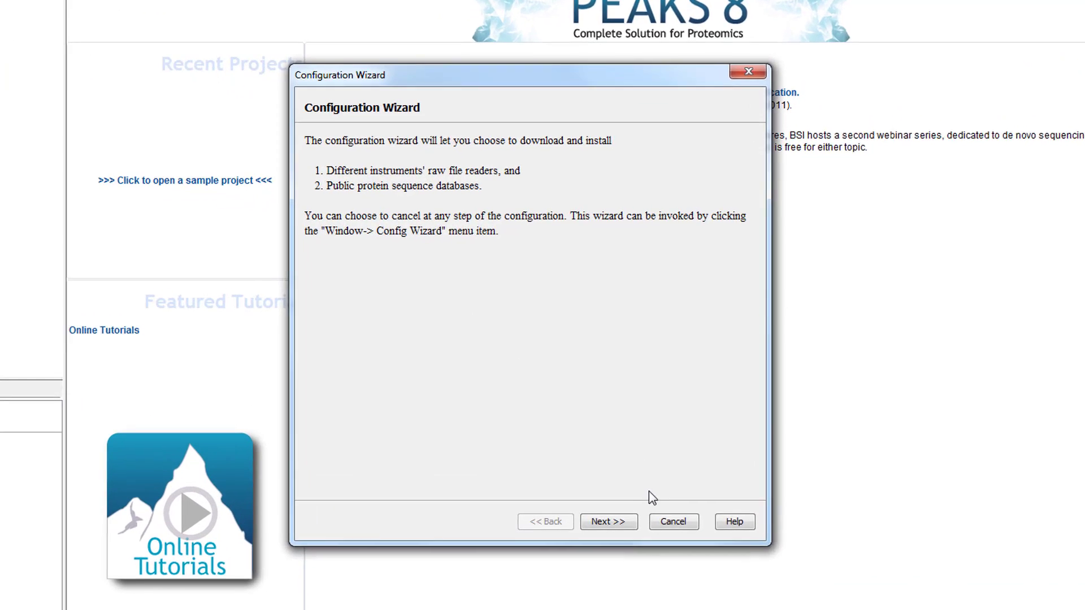
{"action": "left_click", "coordinate": [633, 549]}
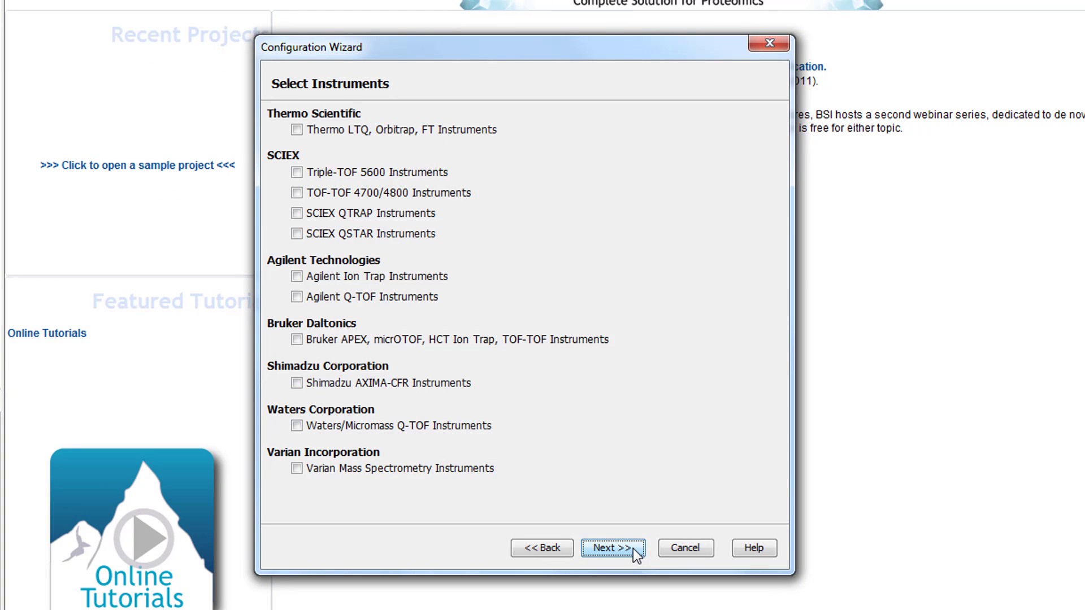
{"action": "left_click", "coordinate": [295, 174]}
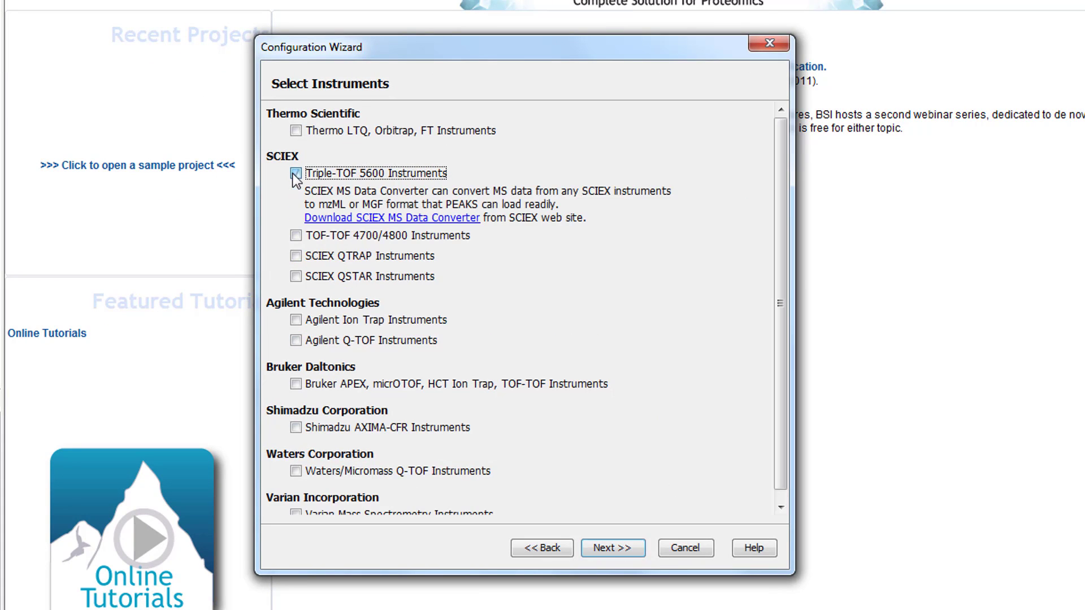
Choose the Swiss-Prot, TrEMBL and IPI databases and start downloading them
{"action": "left_click", "coordinate": [624, 550]}
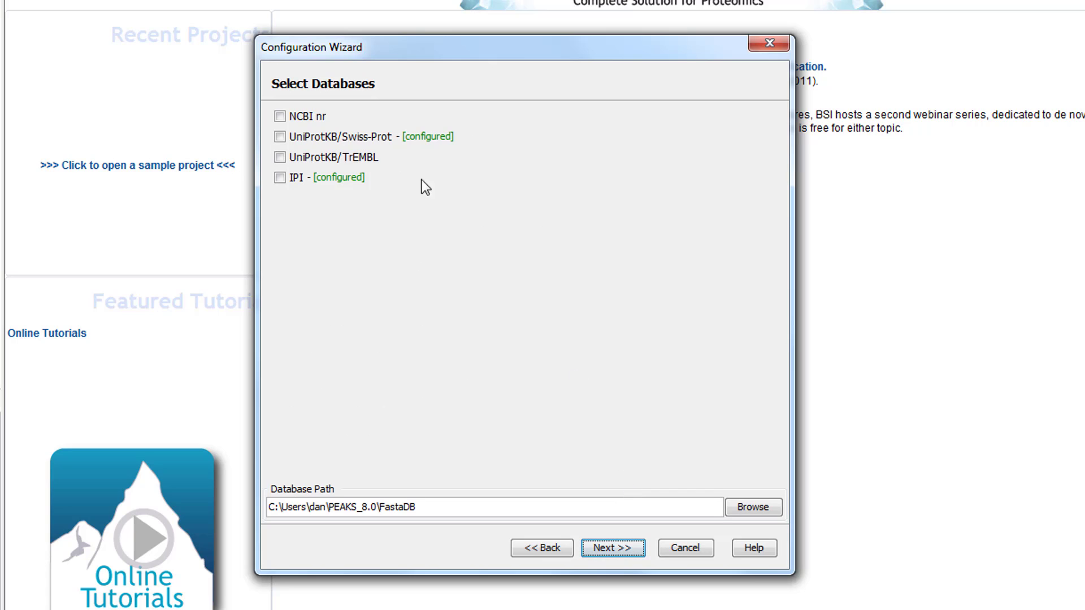
{"action": "left_click", "coordinate": [281, 137]}
{"action": "left_click", "coordinate": [279, 199]}
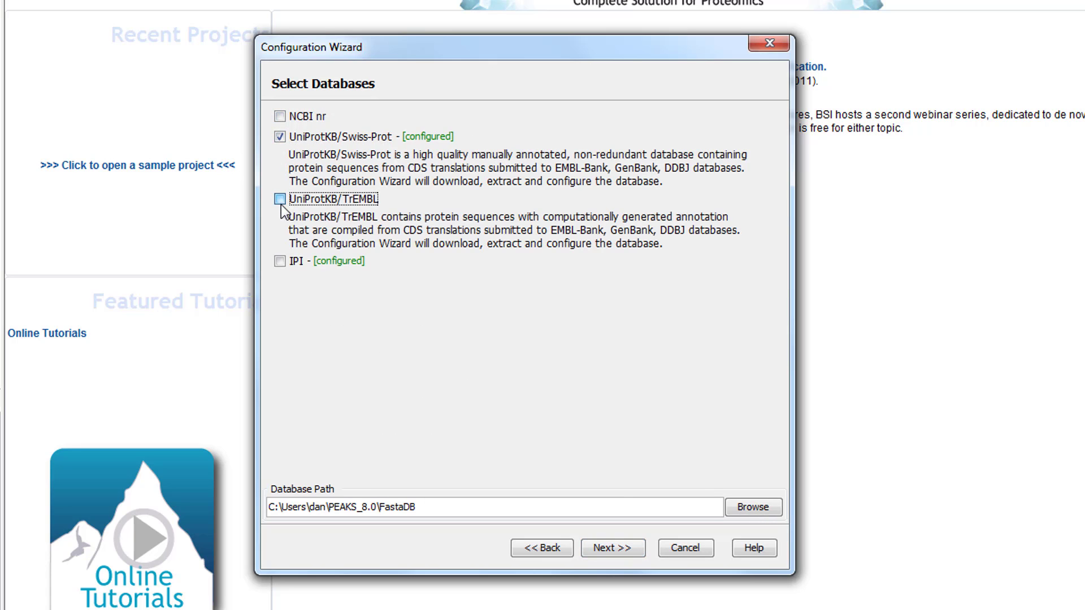
{"action": "left_click", "coordinate": [280, 261]}
{"action": "left_click", "coordinate": [617, 549]}
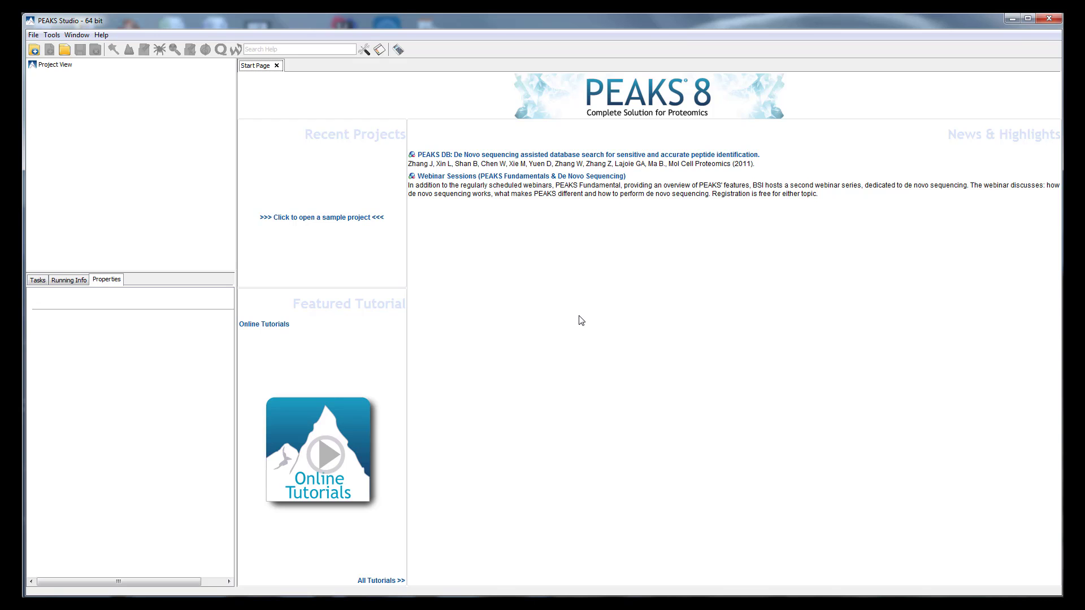
In database configuration, switch the FASTA format to UniProtKB/Swiss-Prot, then to MSDB
{"action": "left_click", "coordinate": [362, 50]}
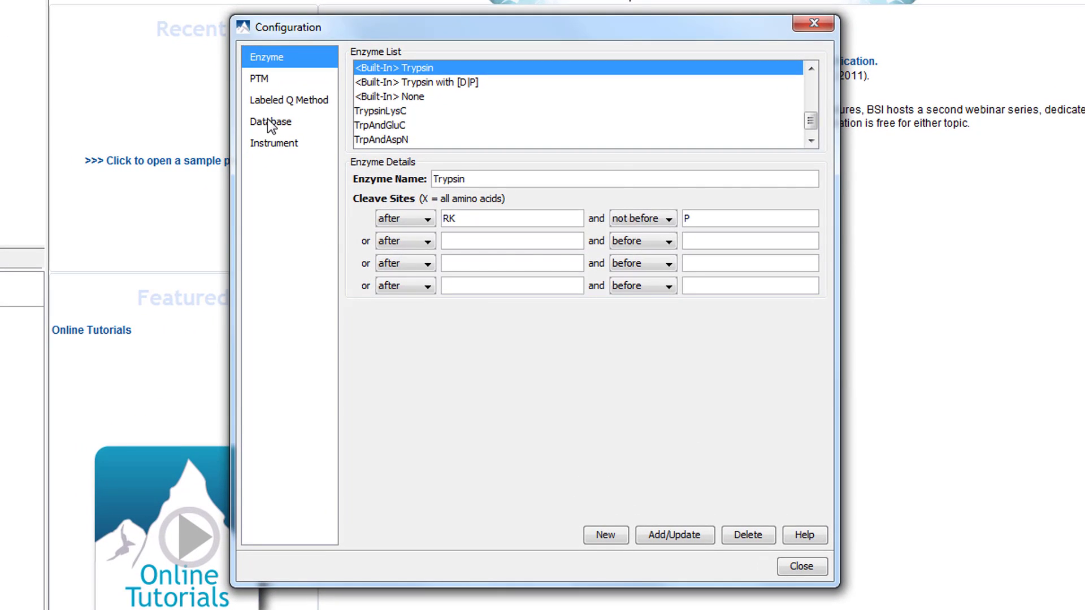
{"action": "left_click", "coordinate": [270, 125]}
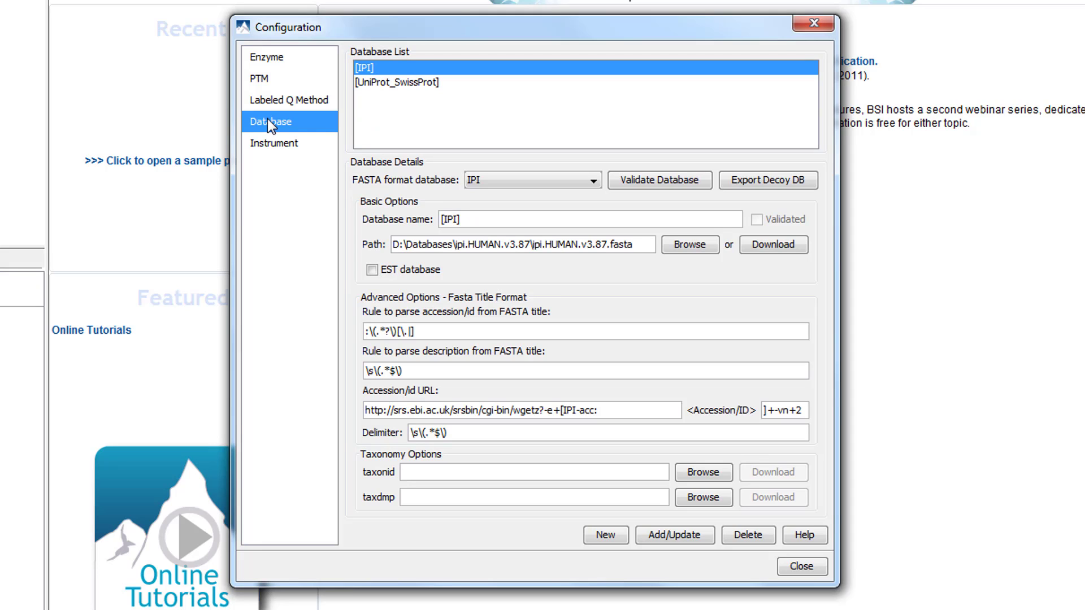
{"action": "left_click", "coordinate": [513, 180]}
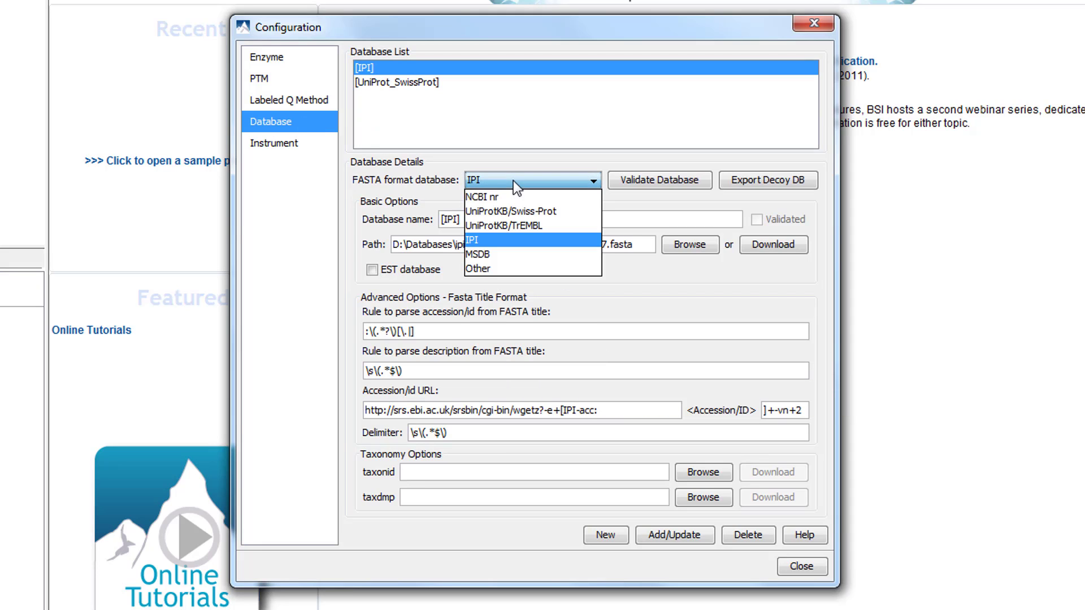
{"action": "left_click", "coordinate": [518, 212]}
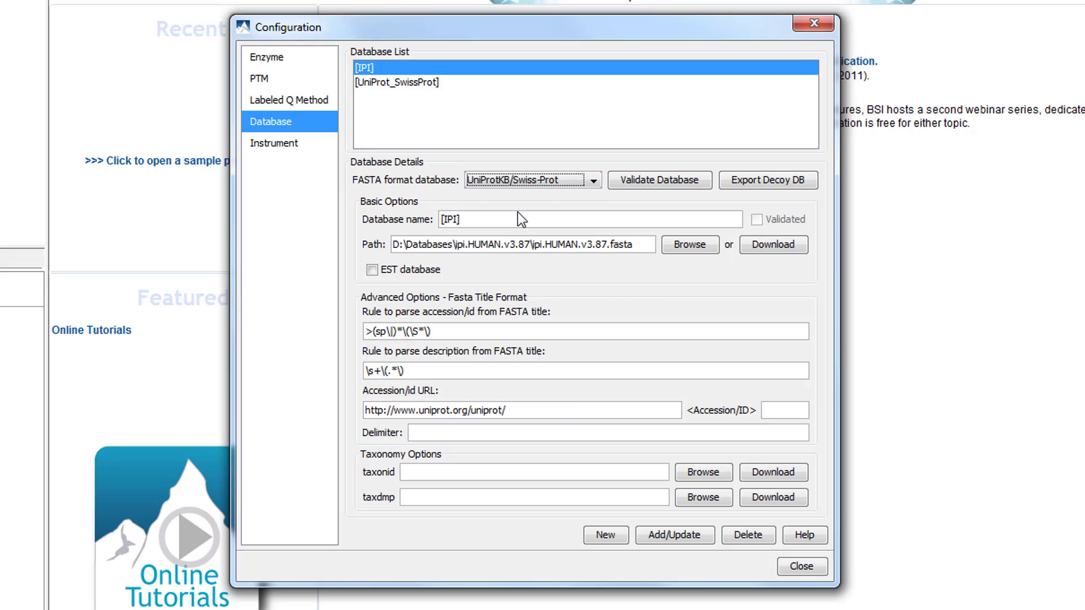
{"action": "left_click", "coordinate": [512, 180]}
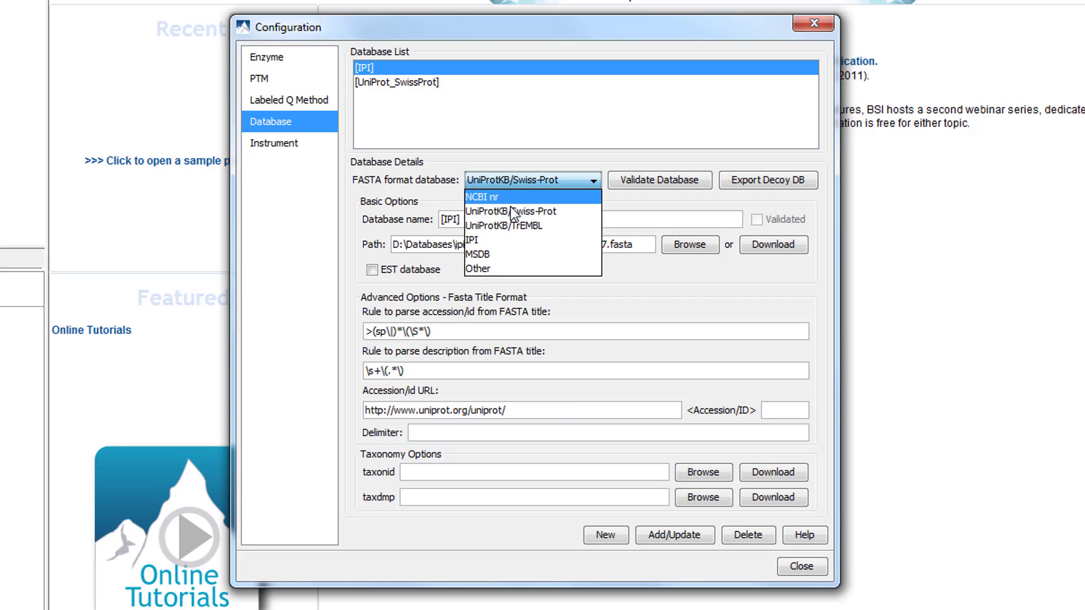
{"action": "left_click", "coordinate": [512, 254]}
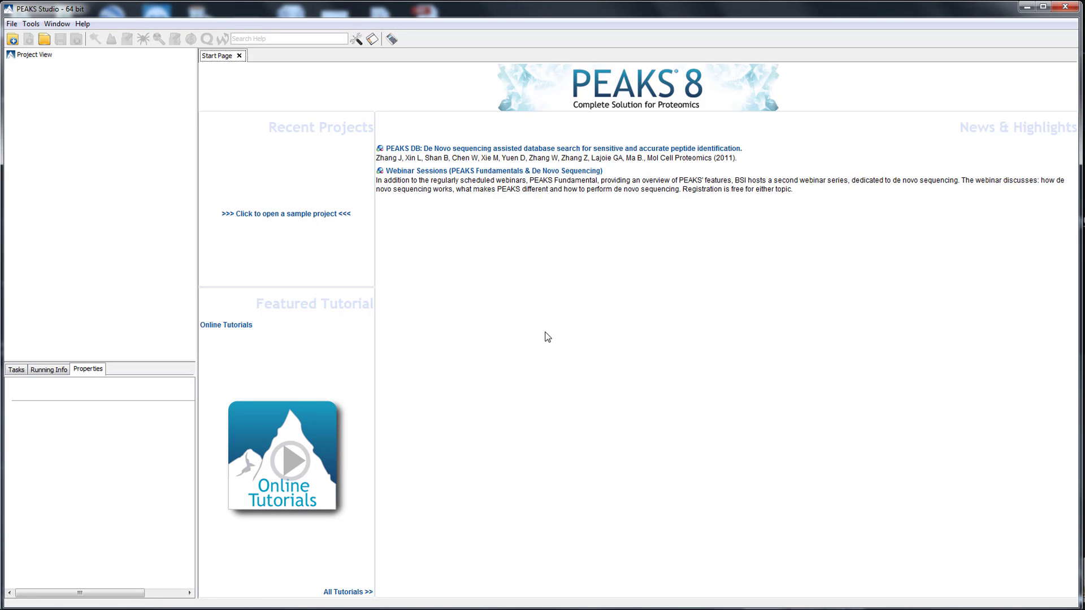
Start a new project containing the GlucC.mzxml and Tryp.mzxml data files
{"action": "left_click", "coordinate": [13, 27]}
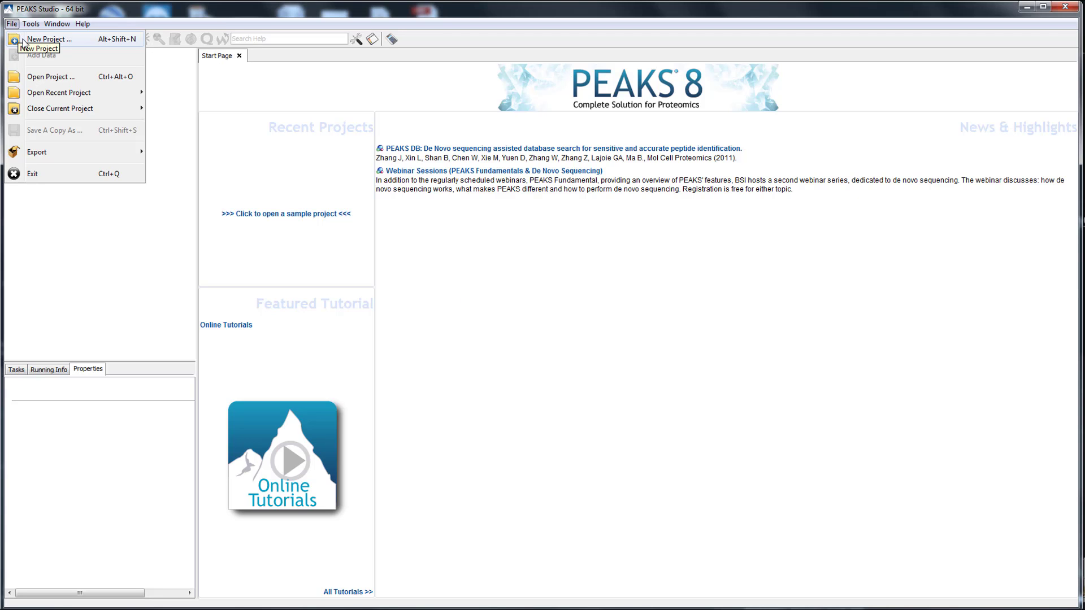
{"action": "left_click", "coordinate": [23, 40]}
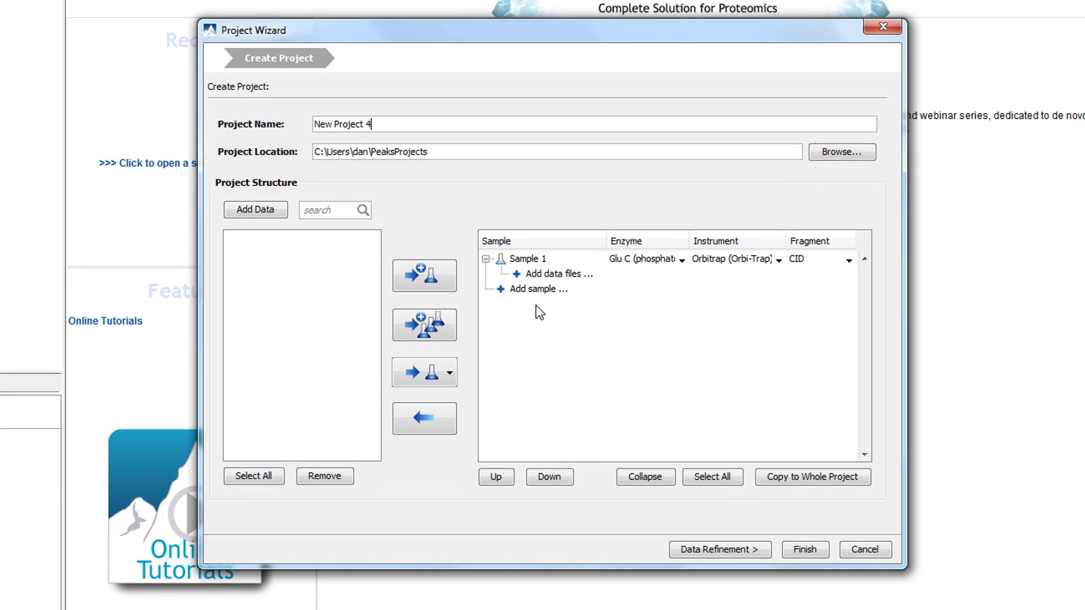
{"action": "left_click", "coordinate": [260, 208]}
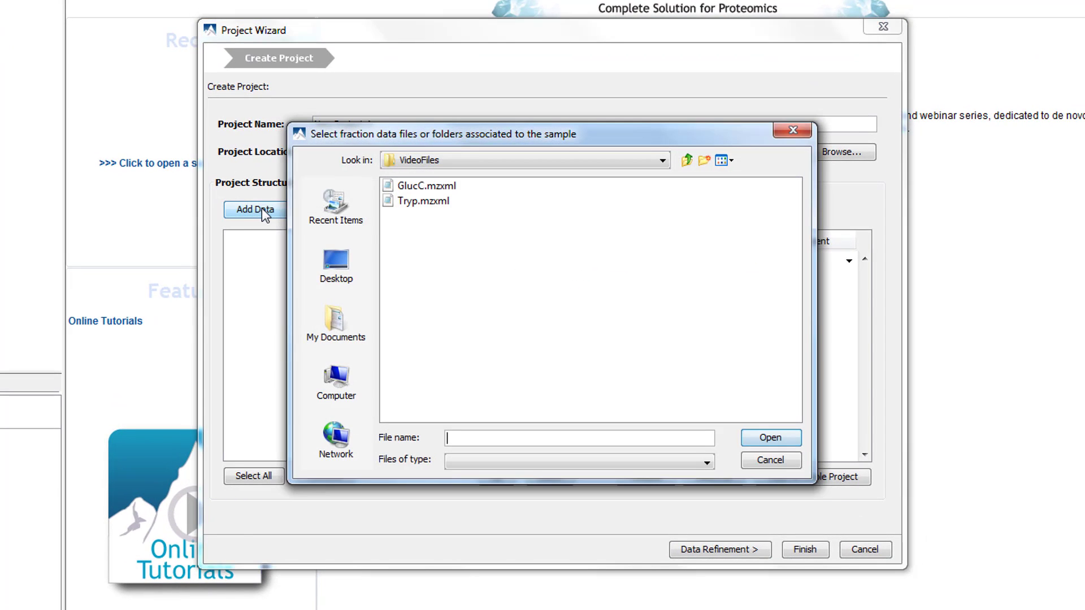
{"action": "left_click", "coordinate": [429, 189]}
{"action": "left_click", "coordinate": [431, 200], "text": "shift"}
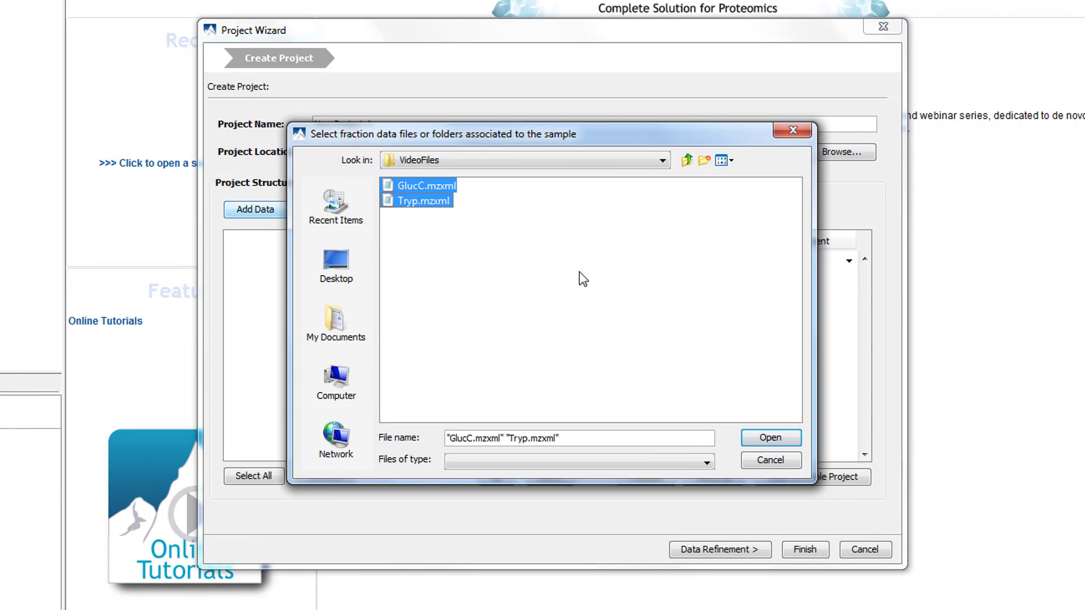
{"action": "left_click", "coordinate": [770, 439]}
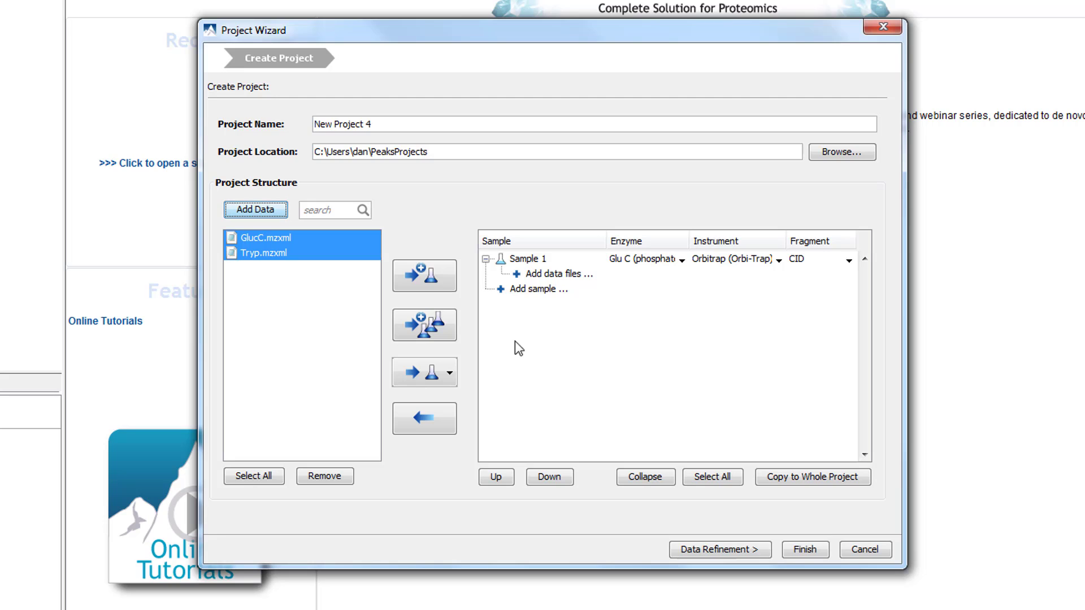
Make each file a separate sample, with Sample 2's enzyme set to Trypsin
{"action": "left_click", "coordinate": [434, 332]}
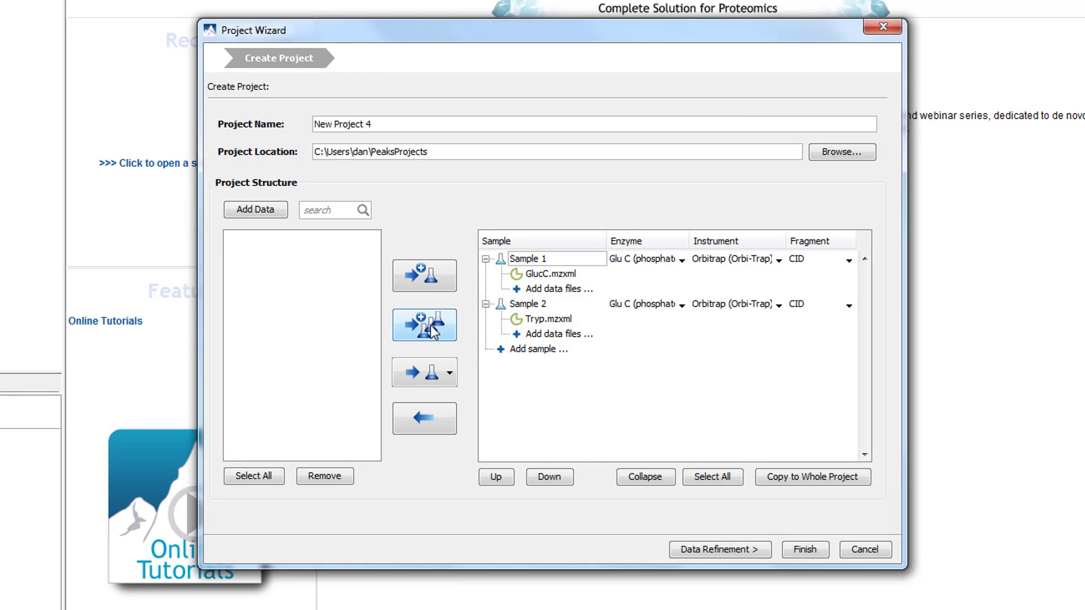
{"action": "left_click", "coordinate": [643, 306]}
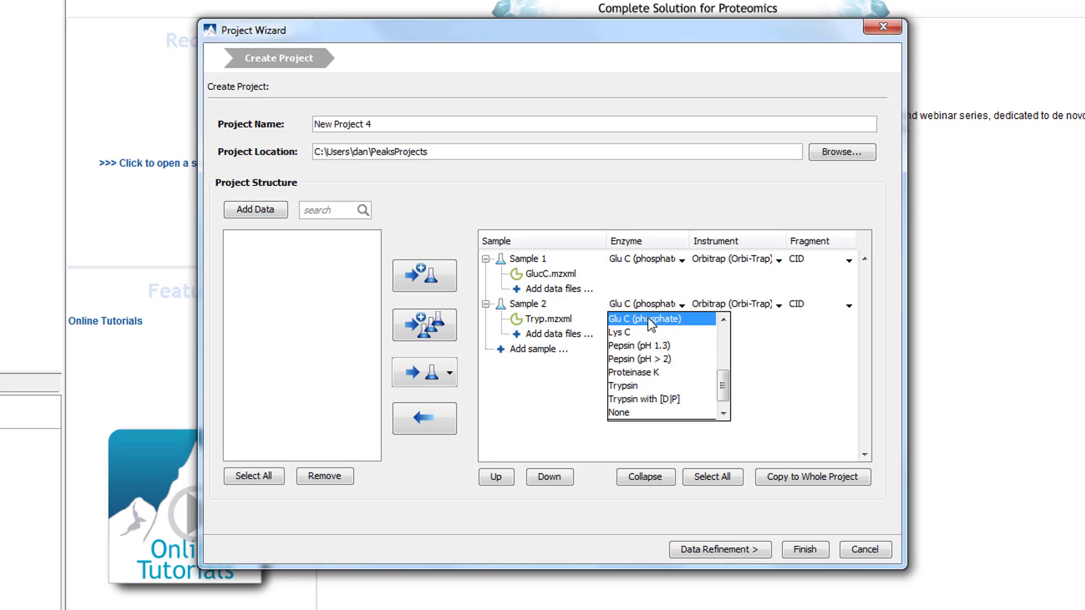
{"action": "left_click", "coordinate": [667, 386]}
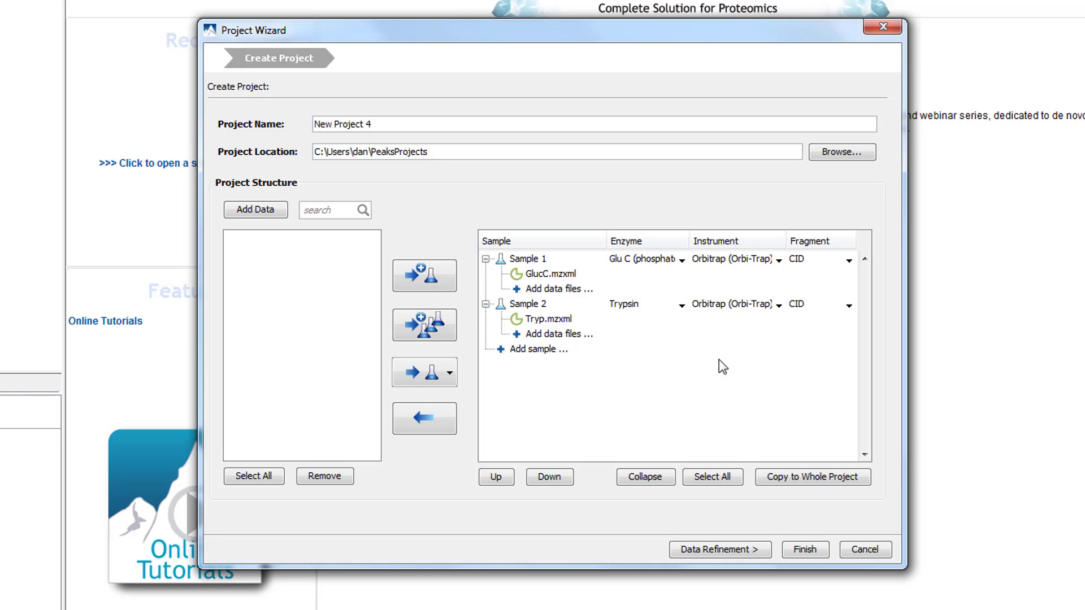
Review the data refinement, identification and quantification pages, then return to project creation
{"action": "left_click", "coordinate": [742, 550]}
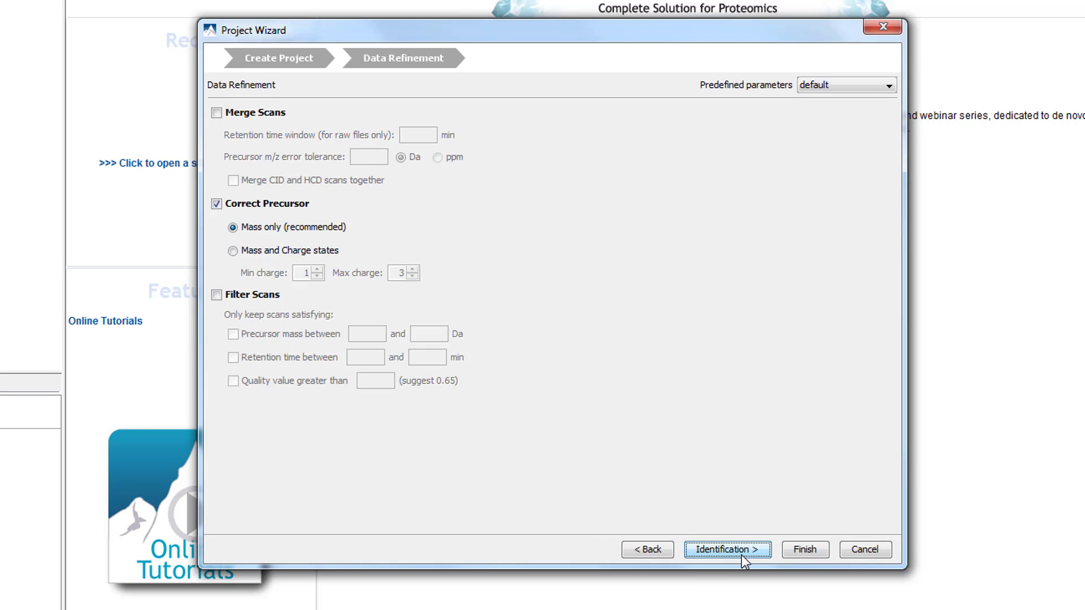
{"action": "left_click", "coordinate": [742, 555]}
{"action": "left_click", "coordinate": [742, 555]}
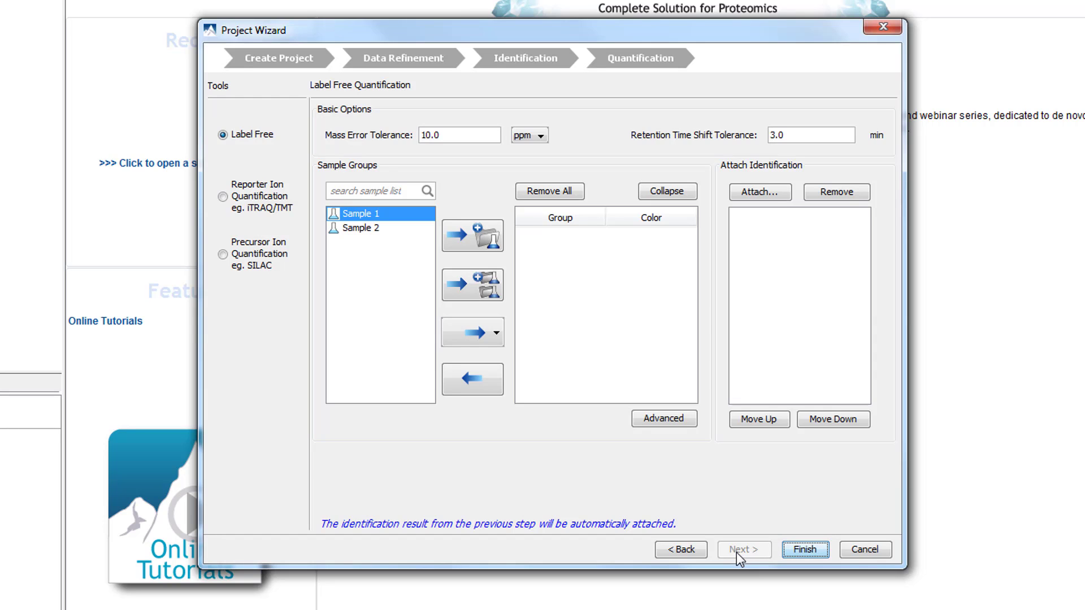
{"action": "left_click", "coordinate": [683, 548]}
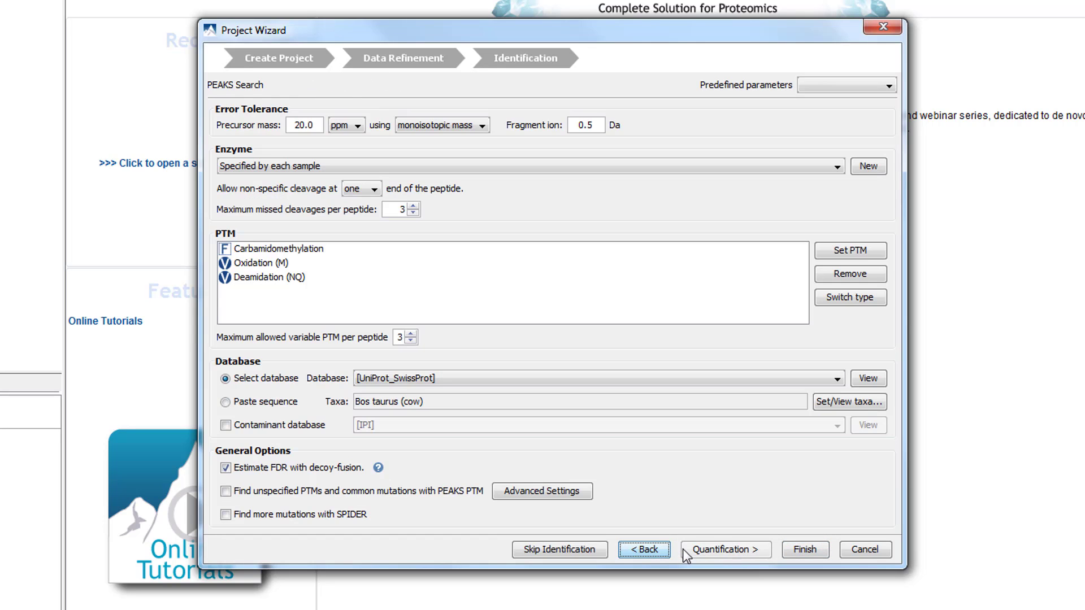
{"action": "left_click", "coordinate": [631, 549]}
{"action": "left_click", "coordinate": [641, 551]}
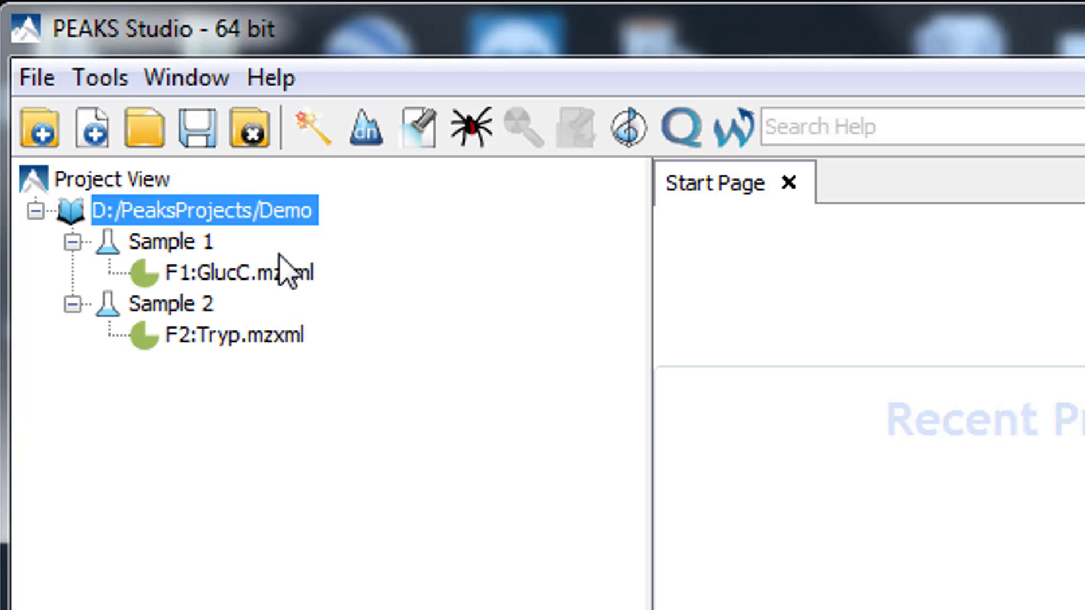
Select the Demo project as the target and open the PEAKS DB search settings
{"action": "left_click", "coordinate": [286, 281]}
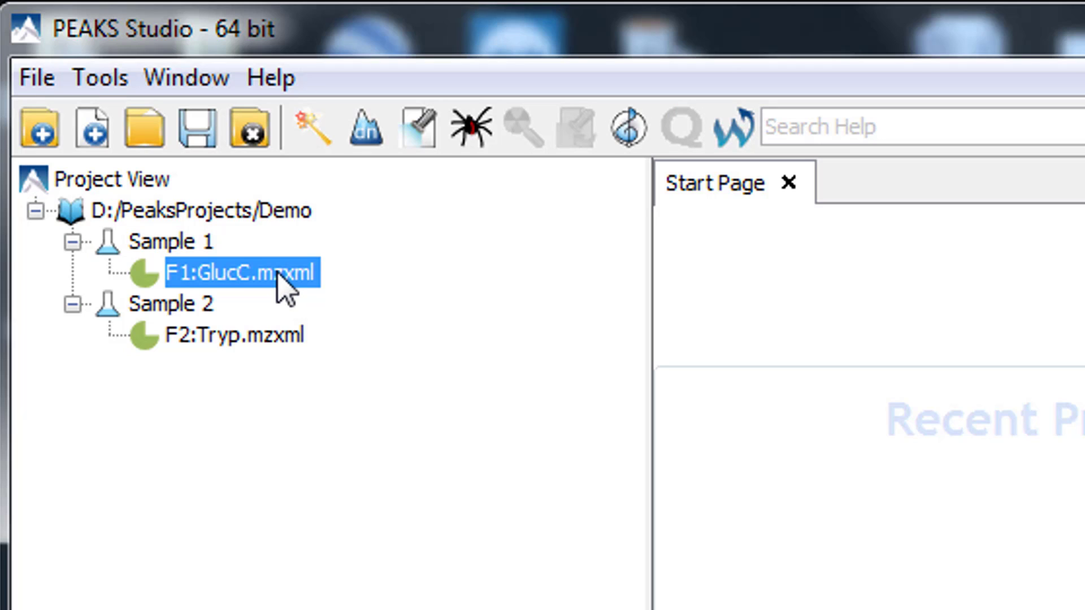
{"action": "left_click", "coordinate": [233, 219]}
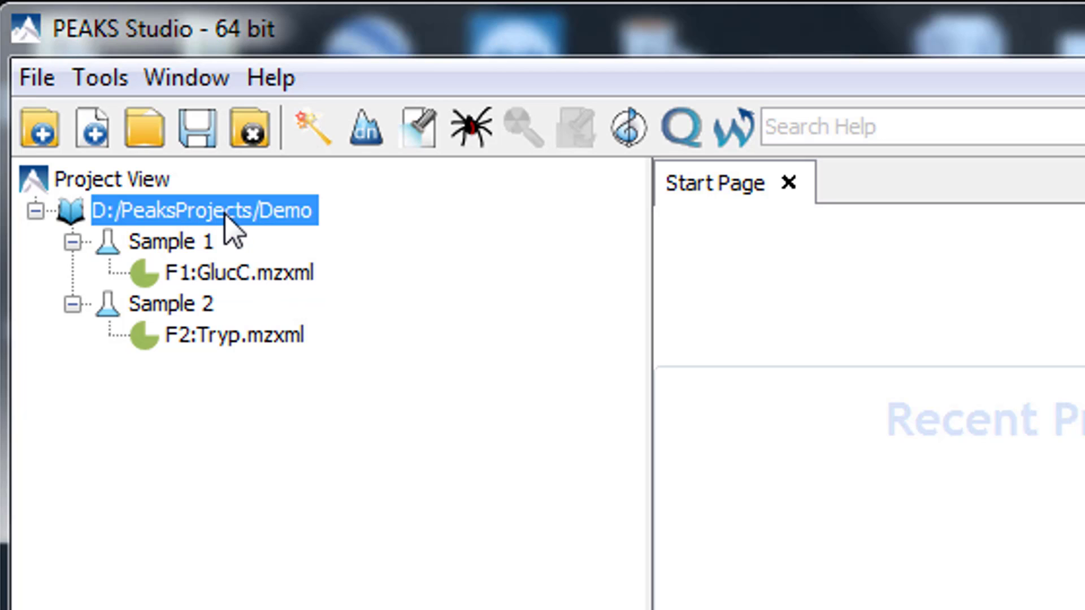
{"action": "left_click", "coordinate": [409, 133]}
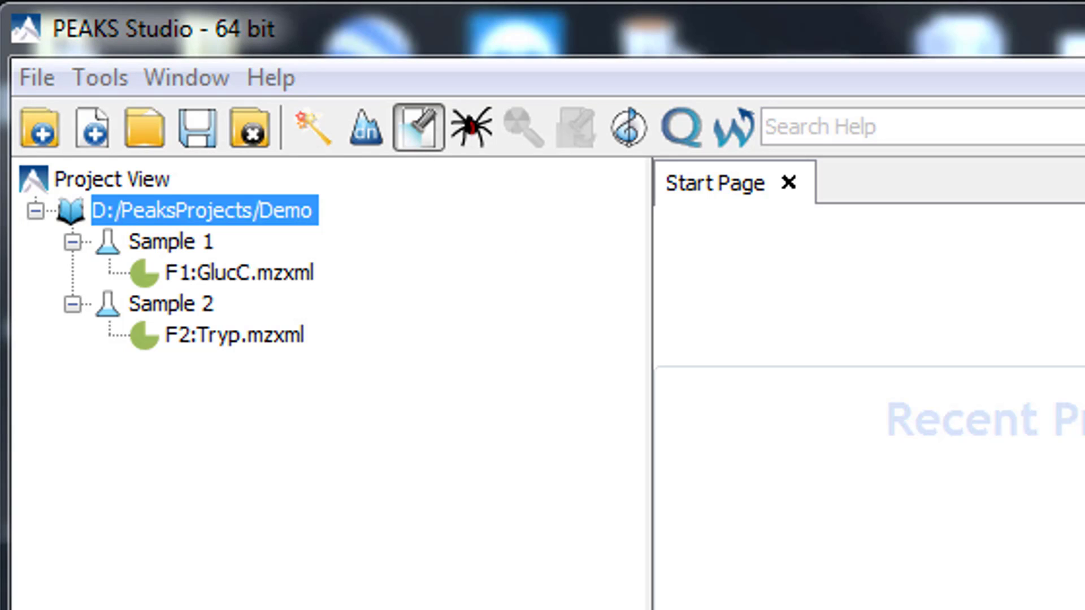
{"action": "left_click", "coordinate": [138, 248]}
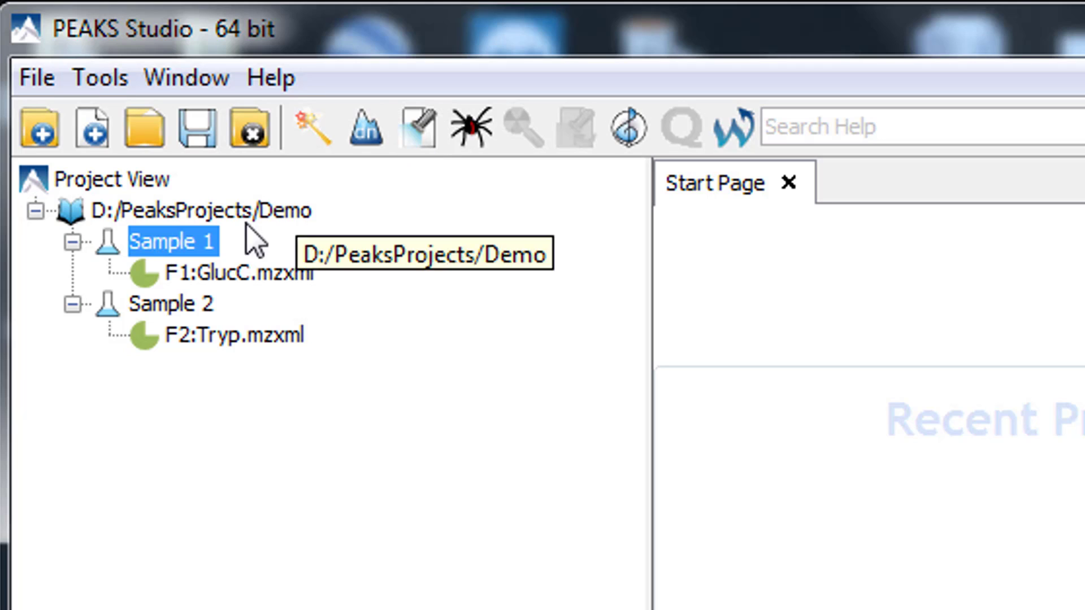
{"action": "left_click", "coordinate": [233, 273]}
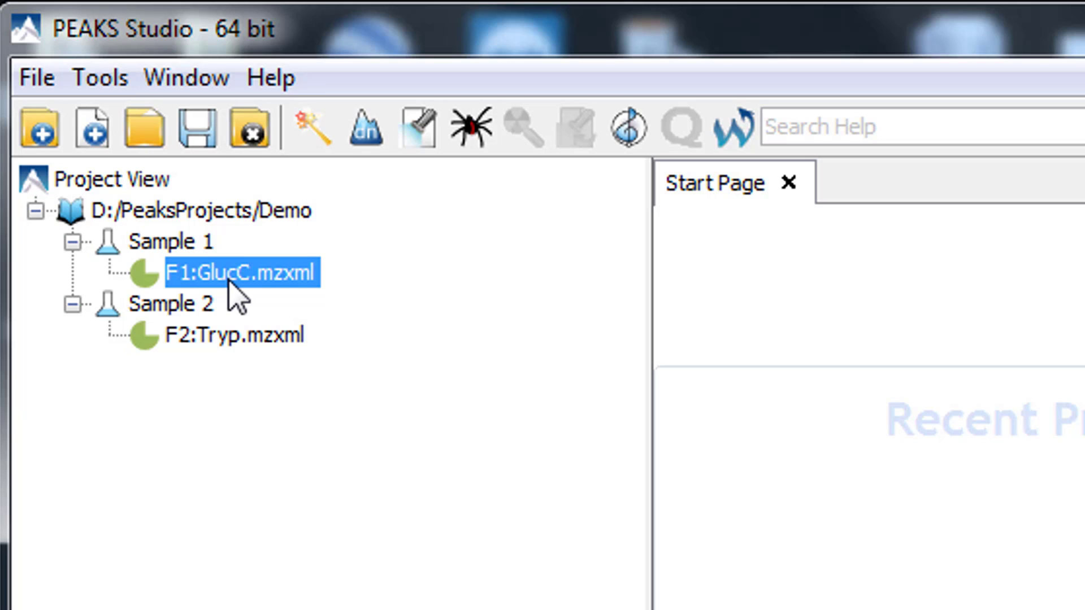
{"action": "left_click", "coordinate": [218, 239]}
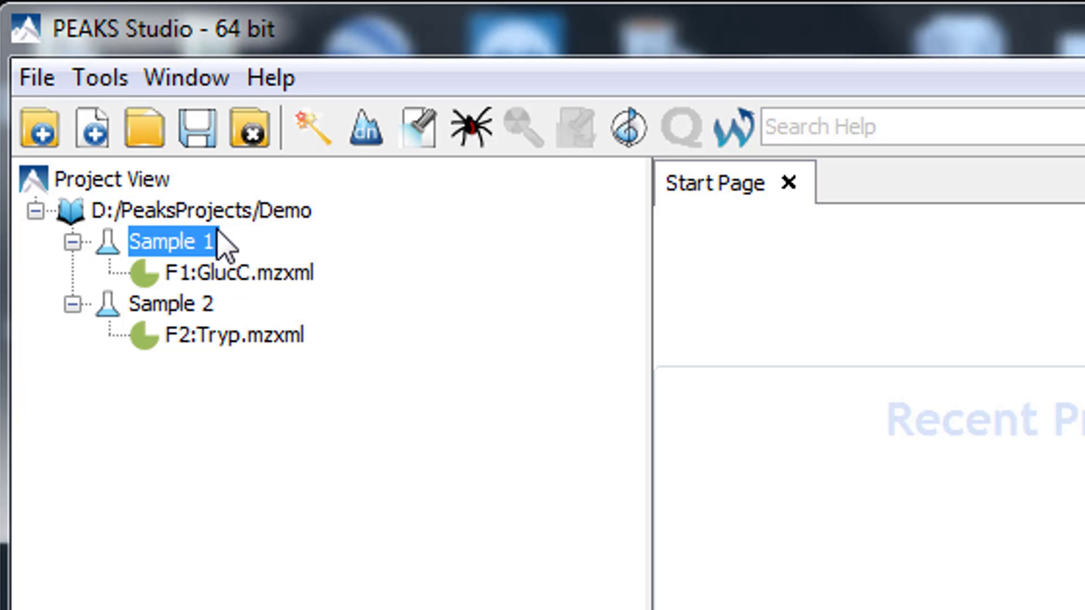
{"action": "left_click", "coordinate": [211, 214]}
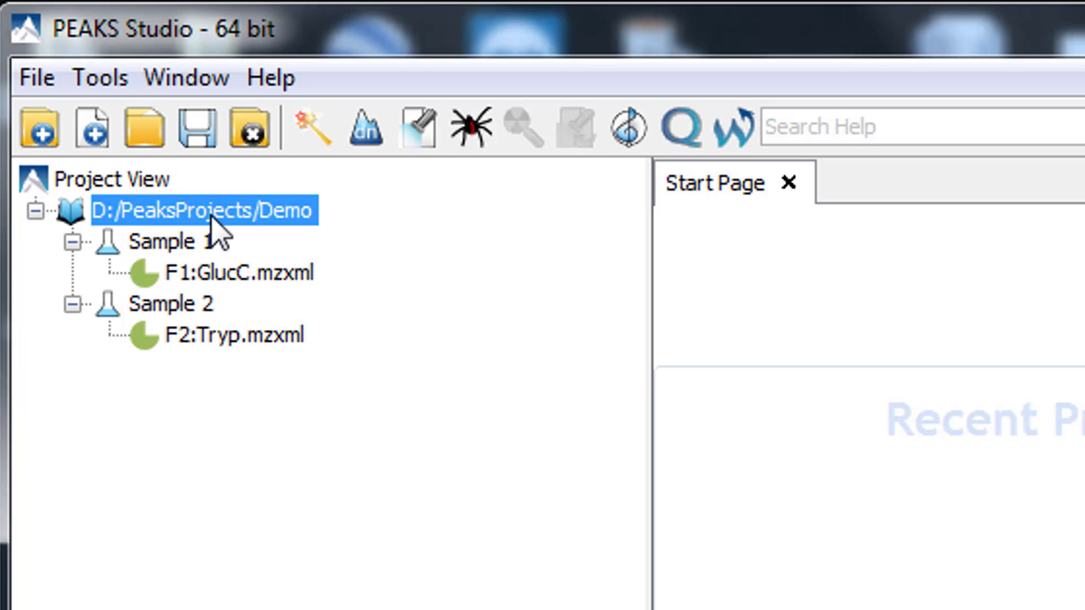
{"action": "left_click", "coordinate": [419, 128]}
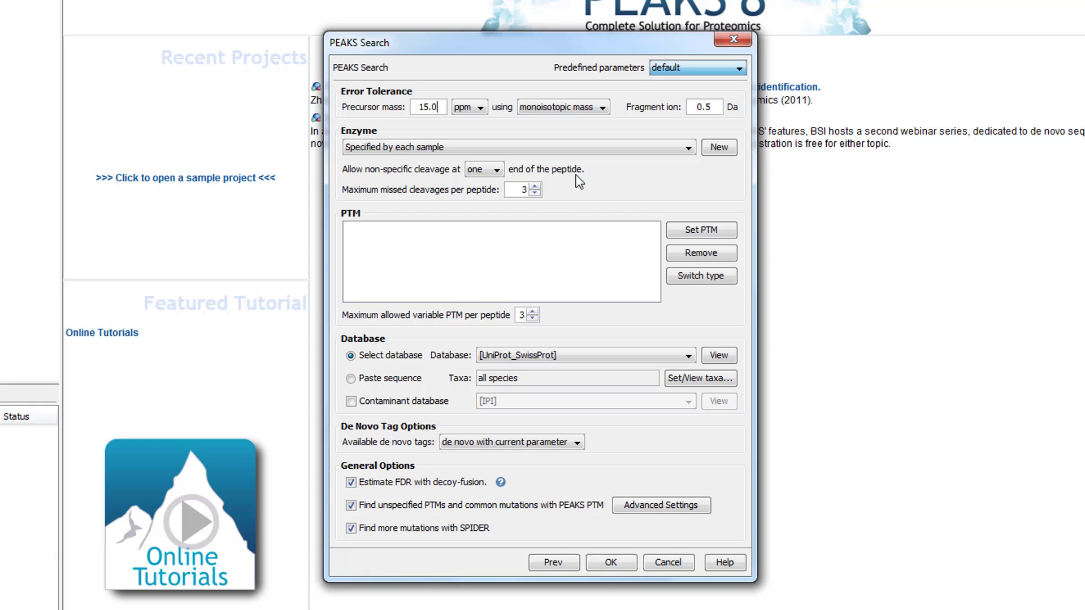
Keep the default parameter preset and set precursor mass tolerance to 10 ppm
{"action": "left_click", "coordinate": [670, 73]}
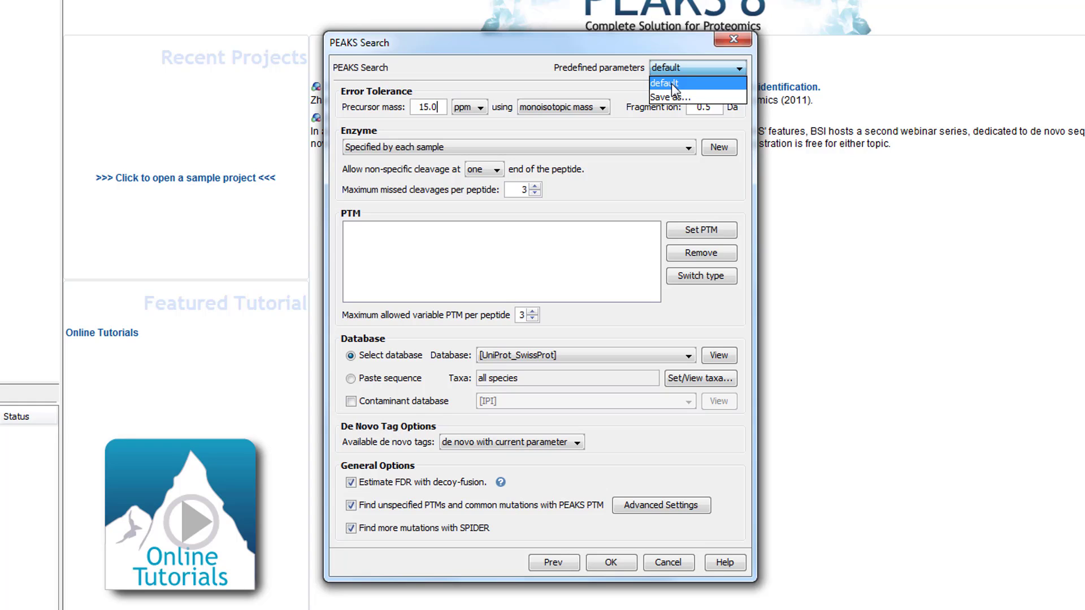
{"action": "left_click", "coordinate": [671, 83]}
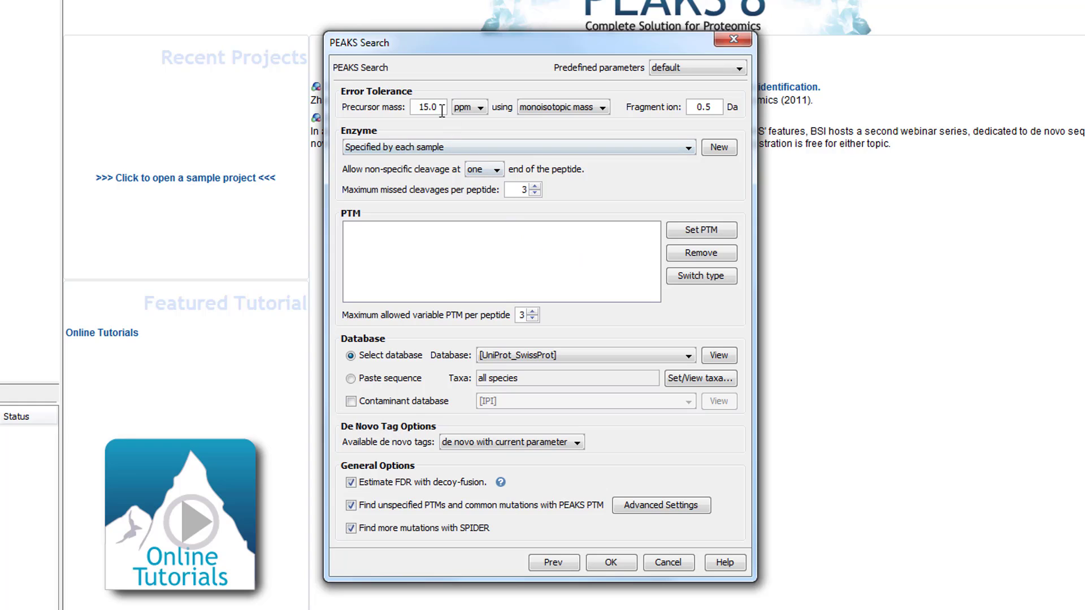
{"action": "left_click_drag", "start_coordinate": [439, 107], "coordinate": [393, 96]}
{"action": "type", "text": "10"}
{"action": "key", "text": "Tab"}
Review fragment tolerance, keep non-specific cleavage at one end, and check missed cleavages
{"action": "left_click", "coordinate": [717, 107]}
{"action": "left_click", "coordinate": [497, 169]}
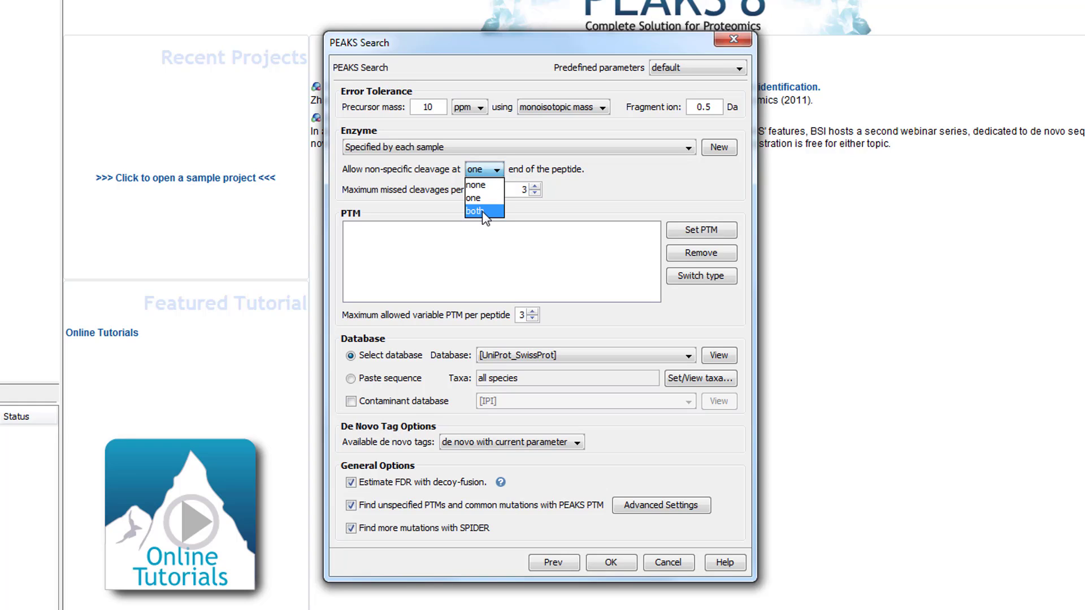
{"action": "left_click", "coordinate": [550, 213]}
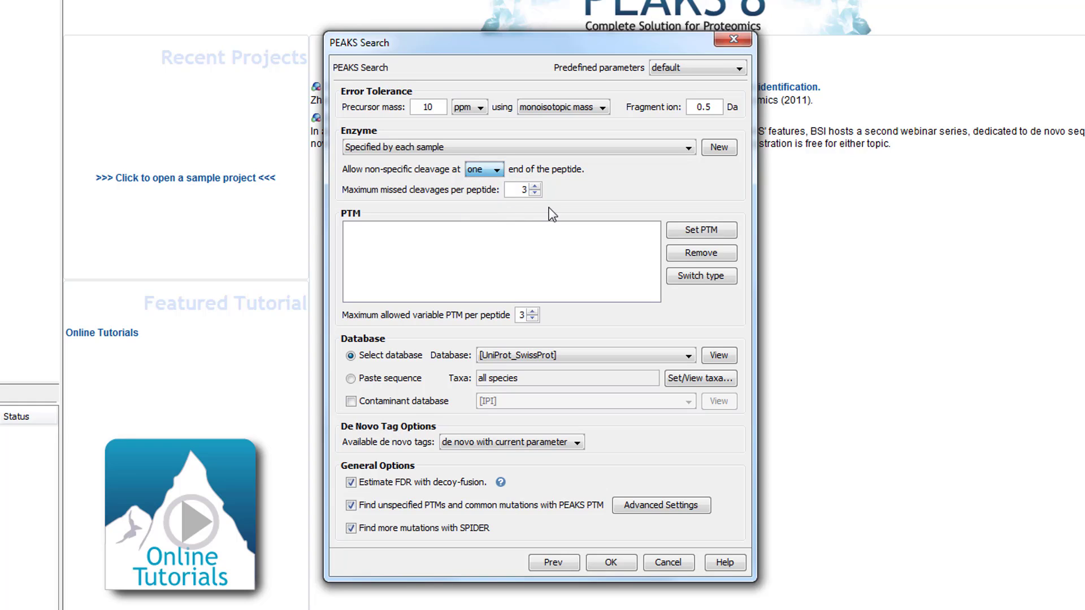
{"action": "double_click", "coordinate": [521, 189]}
From the Common PTMs, add Carbamidomethylation as fixed and Oxidation (M) as variable
{"action": "left_click", "coordinate": [709, 235]}
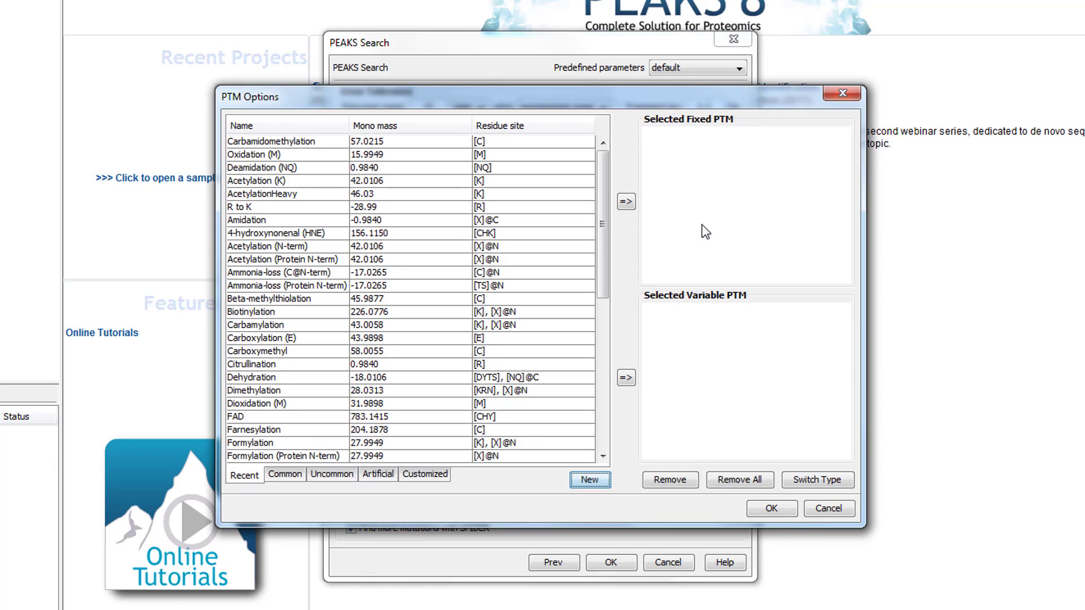
{"action": "left_click", "coordinate": [287, 475]}
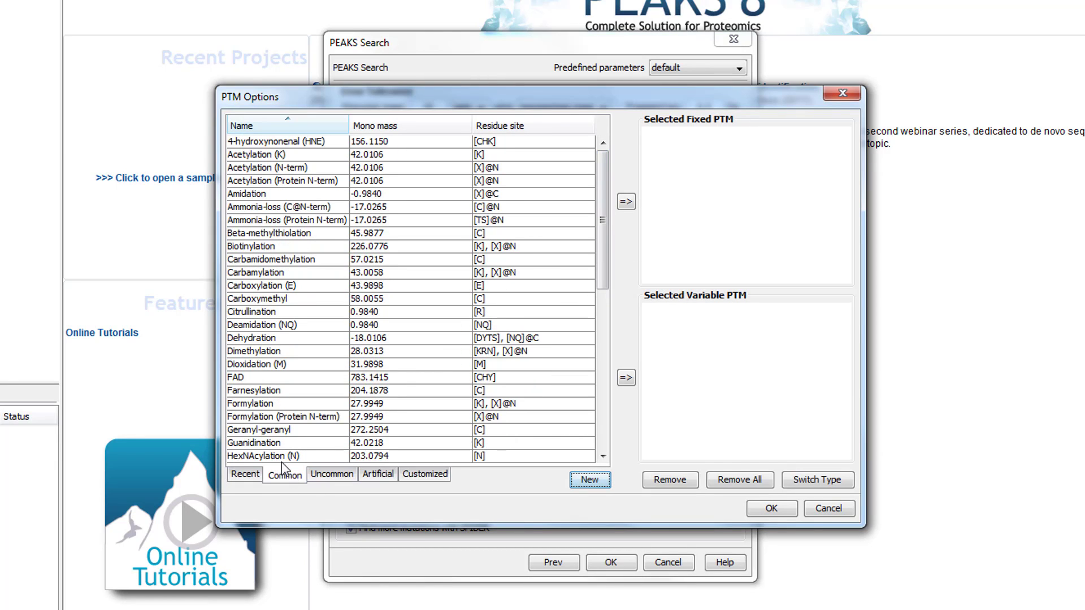
{"action": "left_click", "coordinate": [302, 261]}
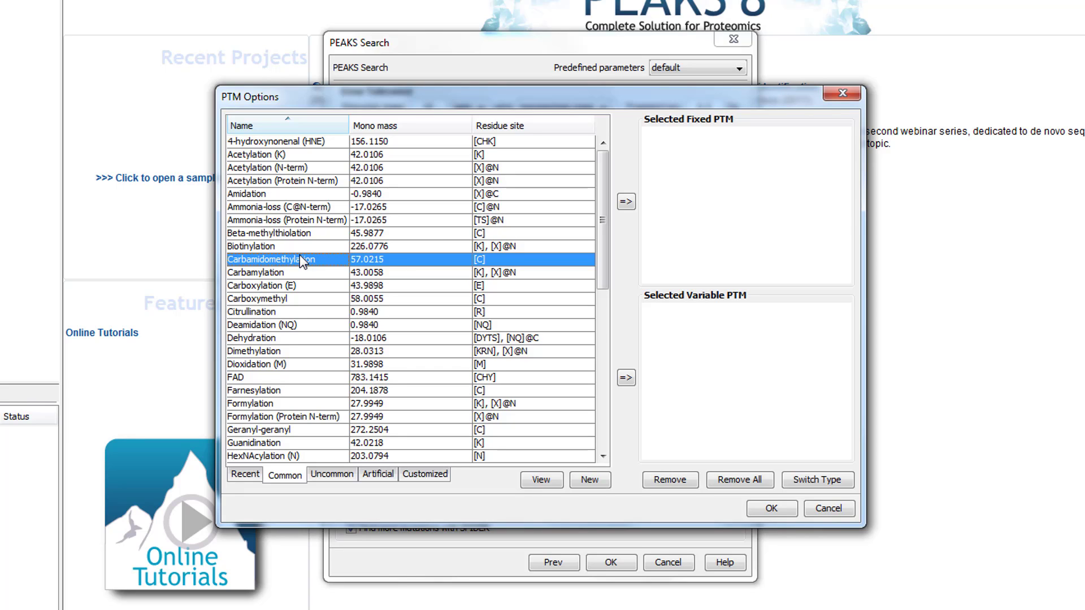
{"action": "left_click", "coordinate": [626, 203]}
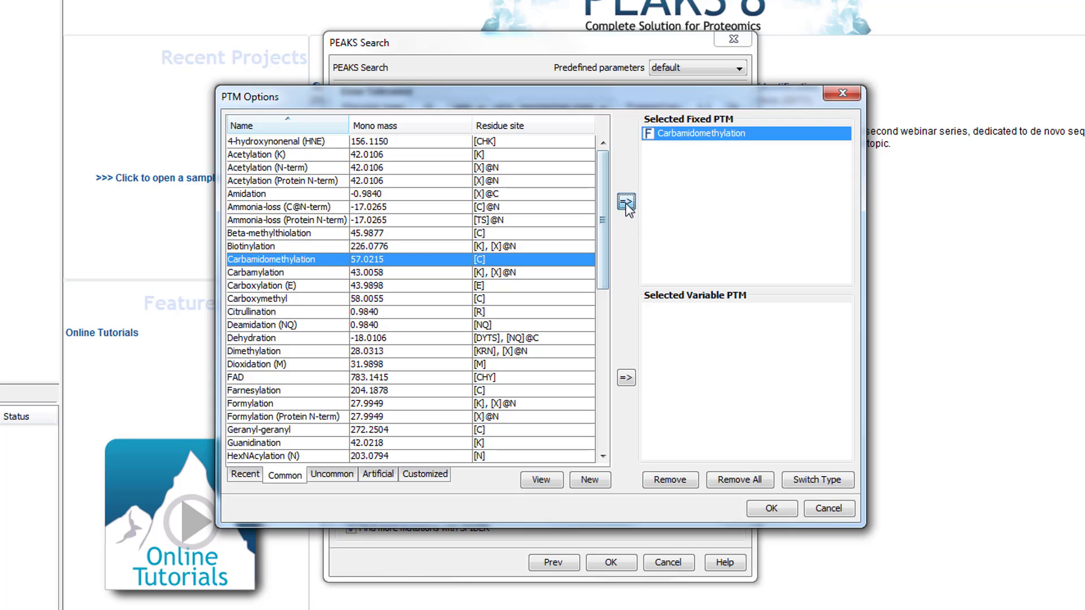
{"action": "scroll", "coordinate": [603, 261], "scroll_direction": "down", "scroll_amount": 7}
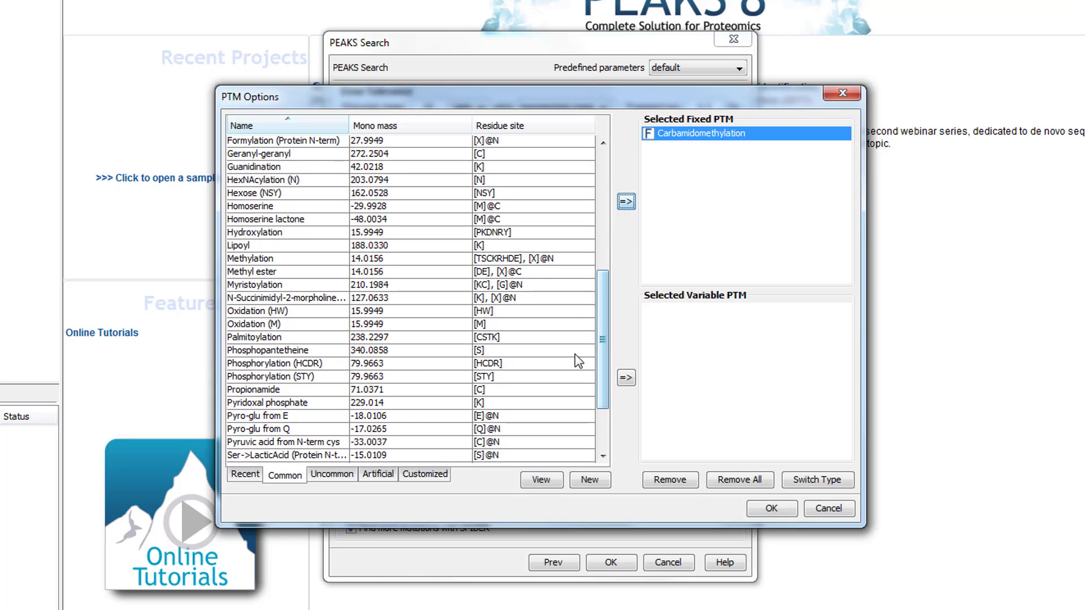
{"action": "left_click", "coordinate": [276, 326]}
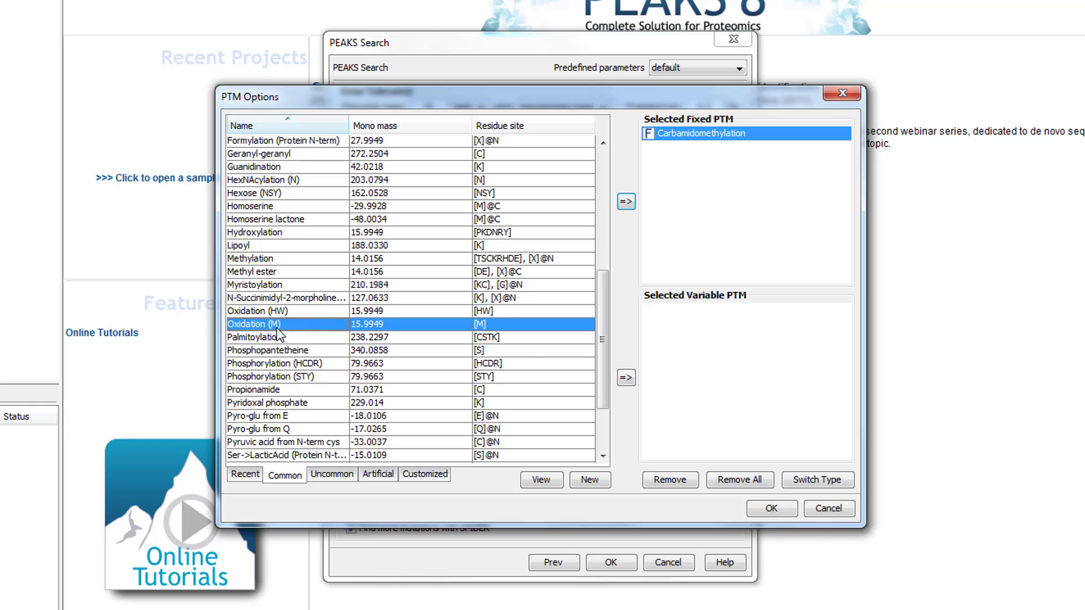
{"action": "left_click", "coordinate": [626, 378]}
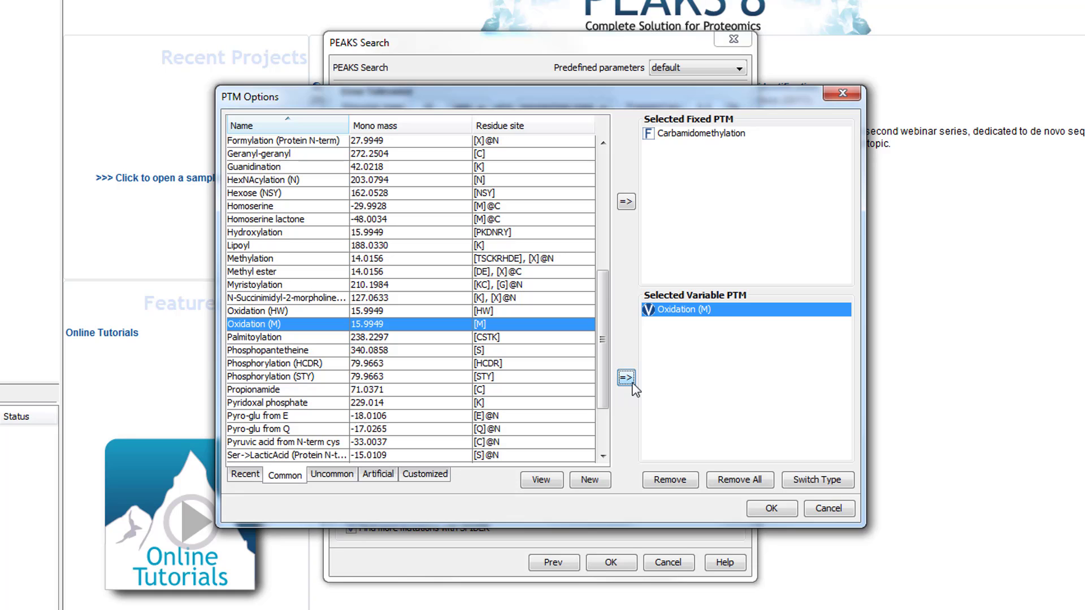
{"action": "left_click", "coordinate": [771, 509]}
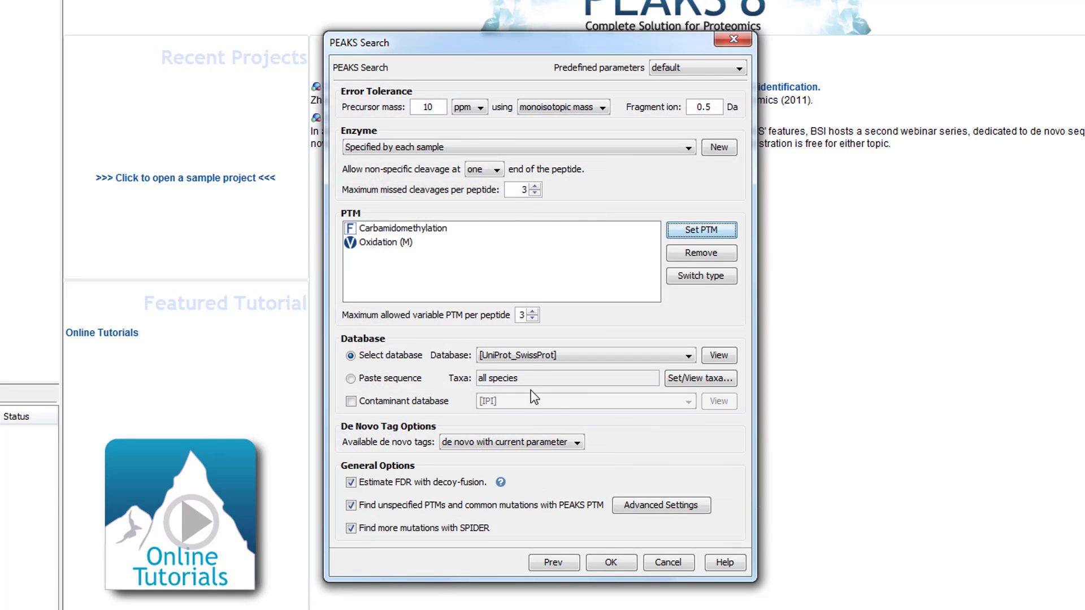
Keep UniProt_SwissProt and Bos taurus (cow), discarding the Homo sapiens and Chordata taxa picks
{"action": "left_click", "coordinate": [523, 355]}
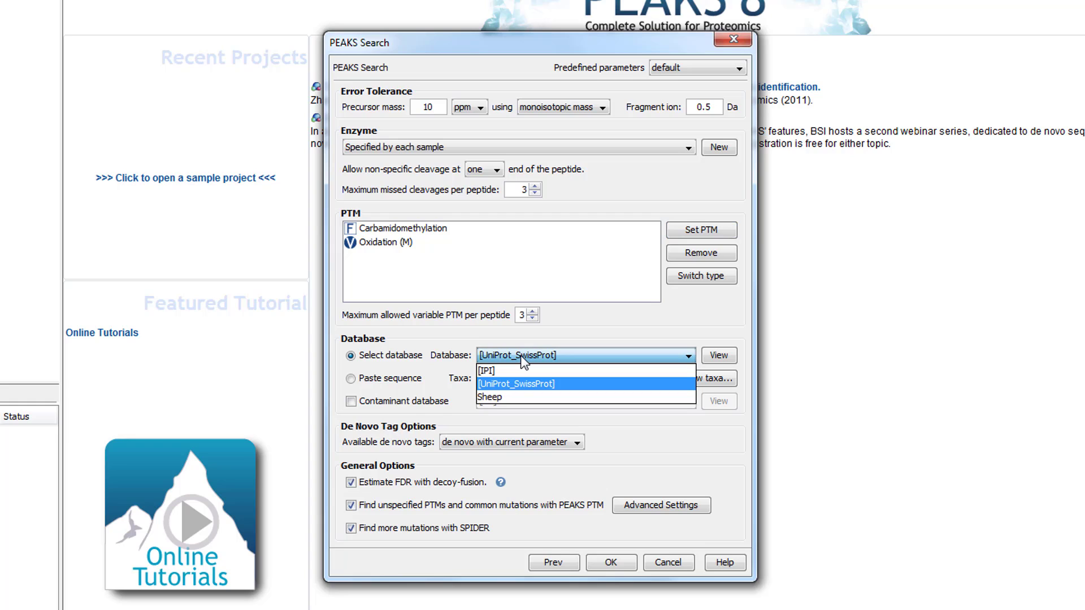
{"action": "left_click", "coordinate": [521, 380]}
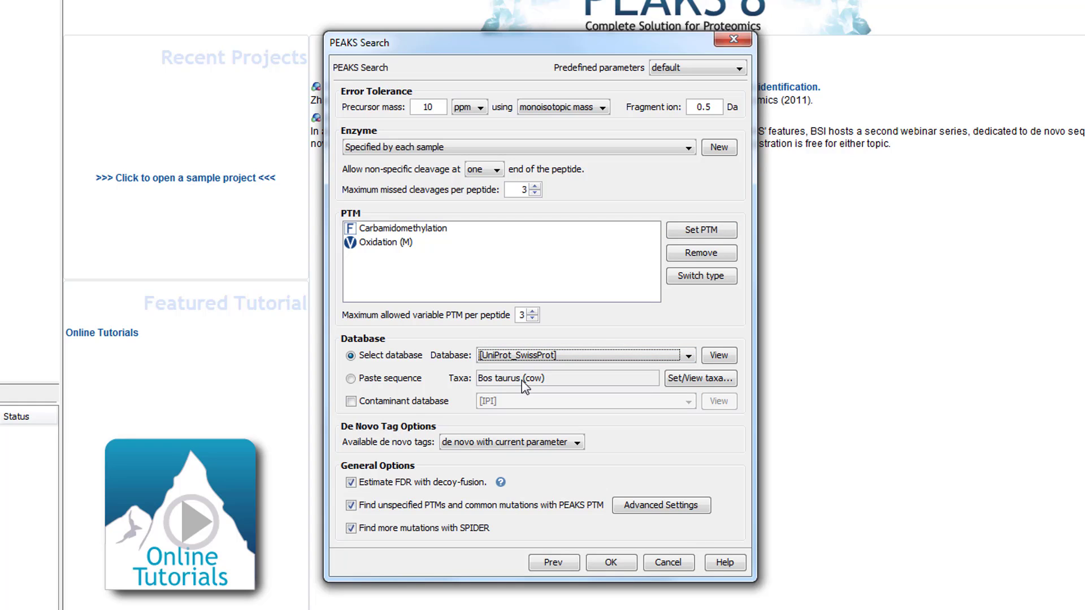
{"action": "left_click", "coordinate": [685, 384]}
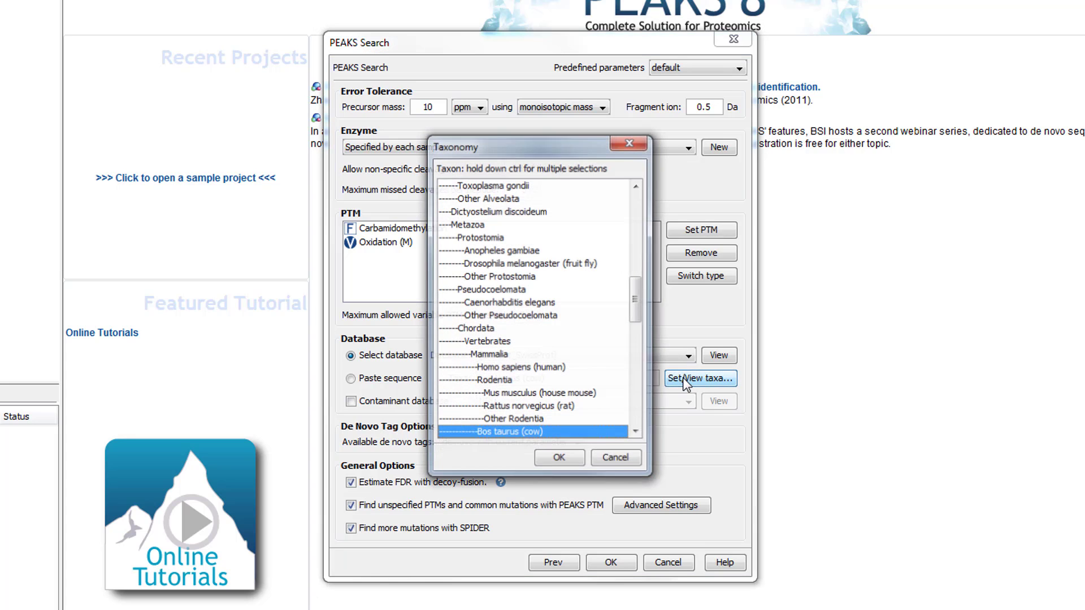
{"action": "left_click", "coordinate": [531, 368], "text": "ctrl"}
{"action": "left_click", "coordinate": [491, 329], "text": "ctrl"}
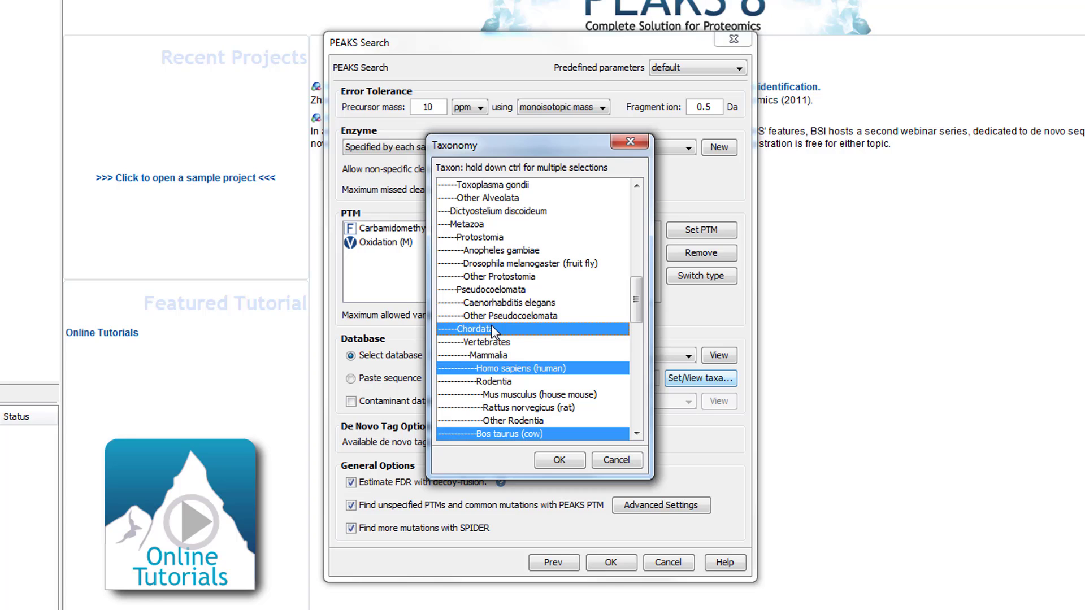
{"action": "left_click", "coordinate": [631, 458]}
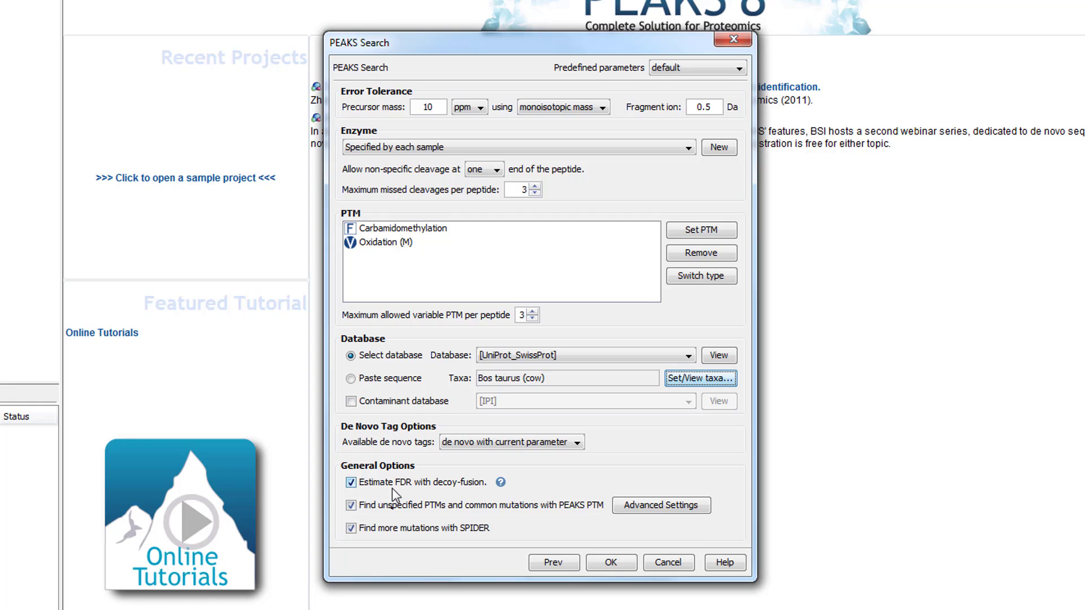
{"action": "left_click", "coordinate": [406, 510]}
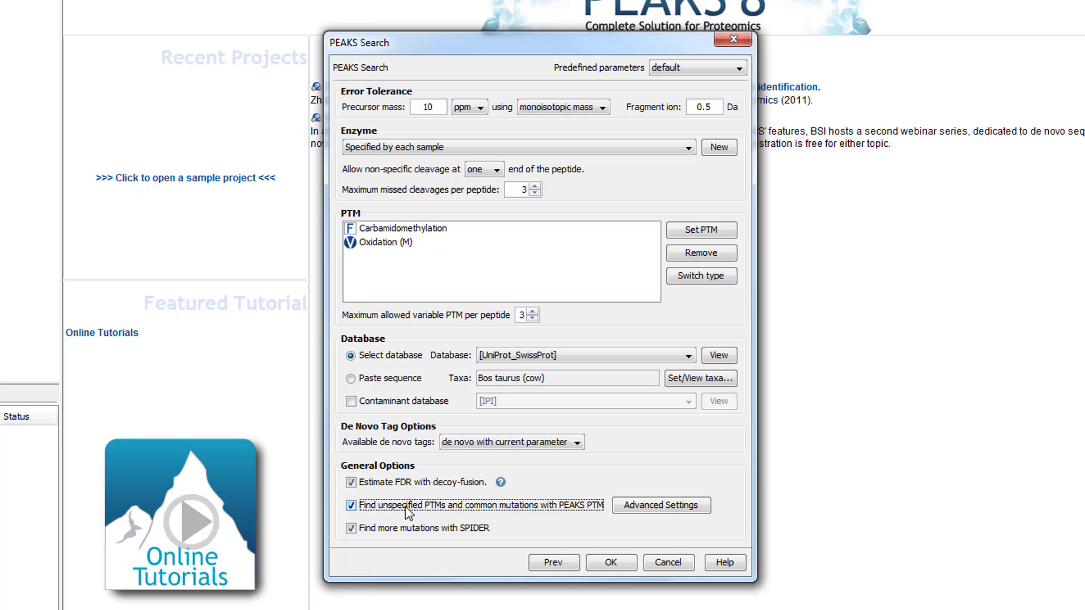
Limit the unspecified-PTM search to preferred modifications, with all Common modifications added as variable
{"action": "left_click", "coordinate": [677, 510]}
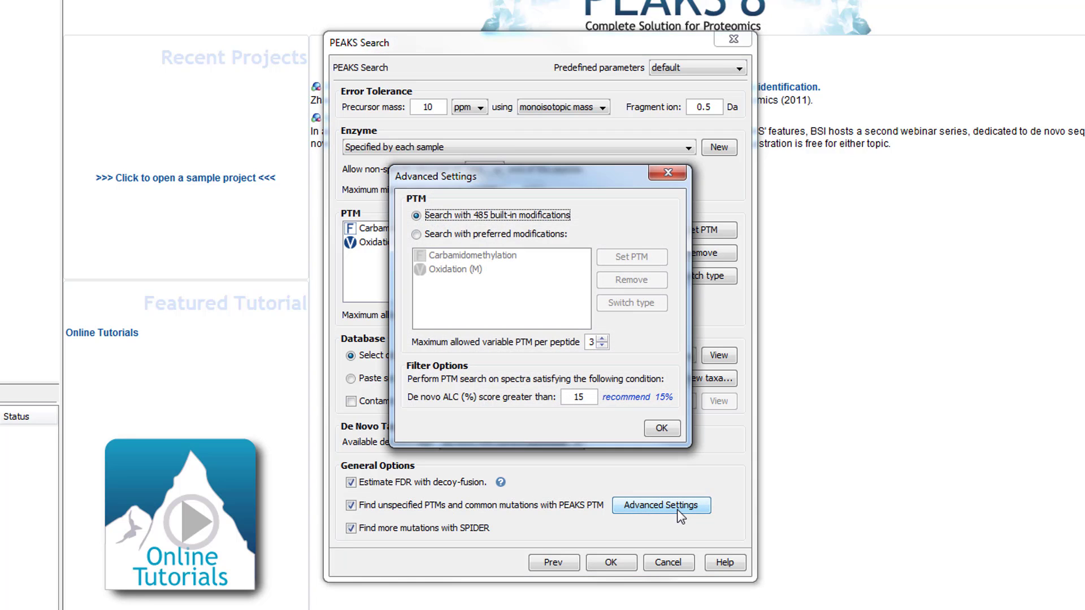
{"action": "left_click", "coordinate": [443, 233]}
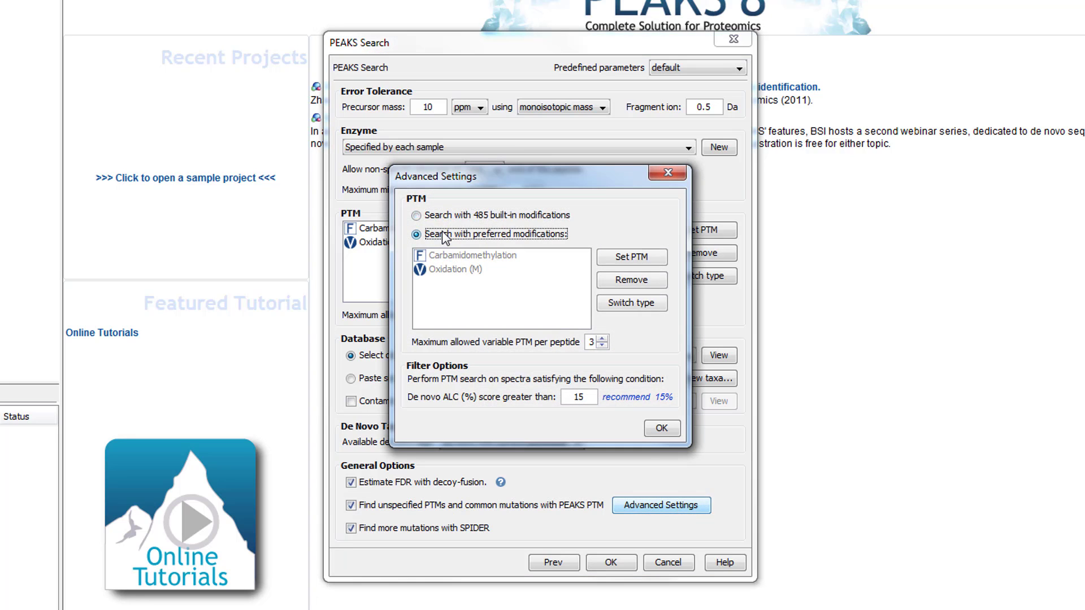
{"action": "left_click", "coordinate": [618, 257]}
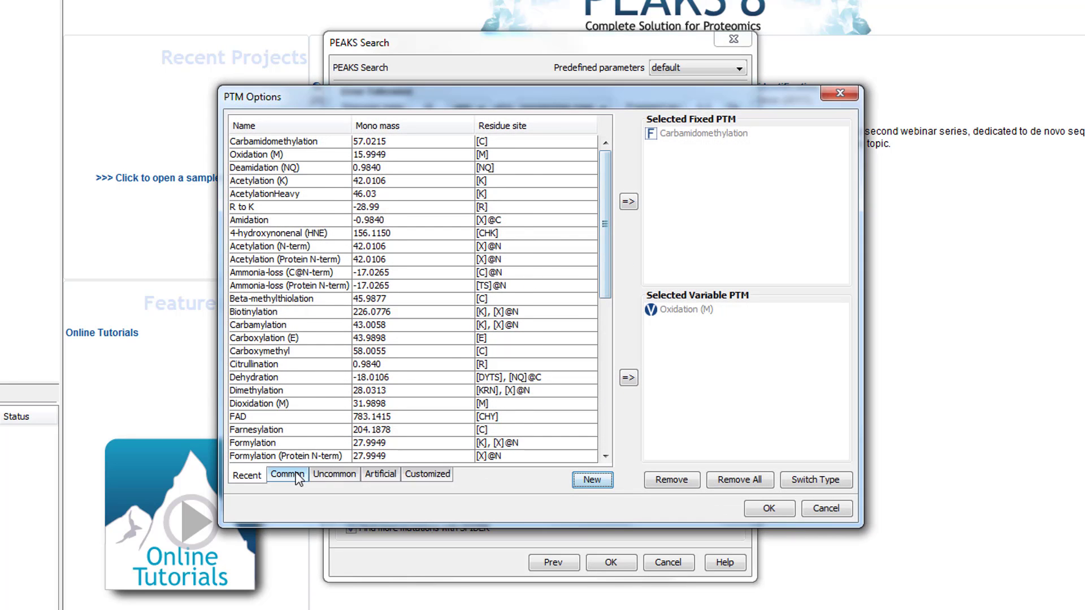
{"action": "left_click", "coordinate": [298, 479]}
{"action": "scroll", "coordinate": [383, 225], "scroll_direction": "down", "scroll_amount": 5}
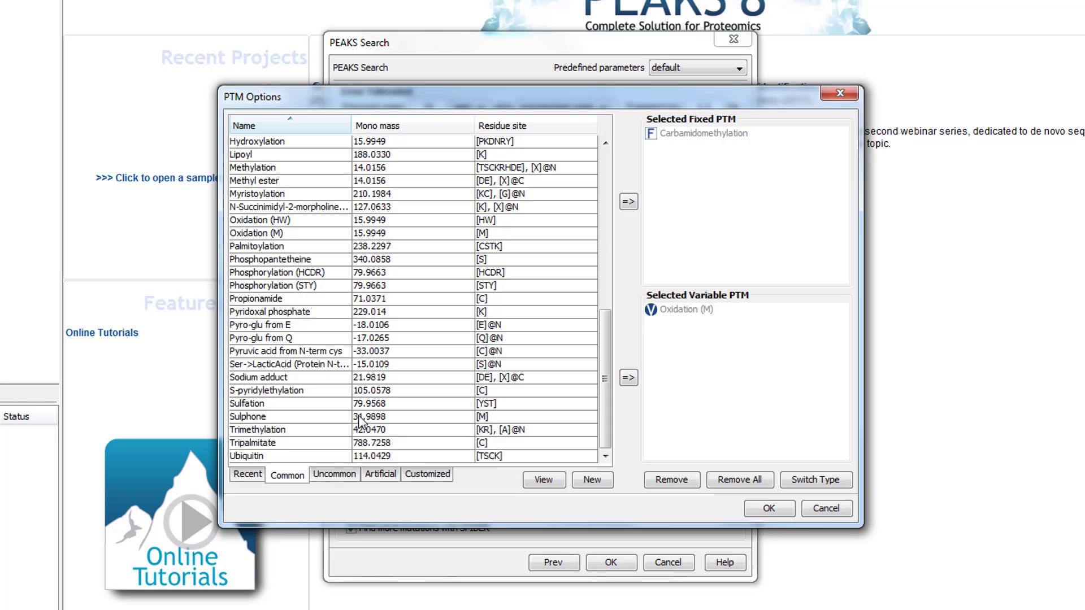
{"action": "key", "text": "ctrl+a"}
{"action": "left_click", "coordinate": [629, 377]}
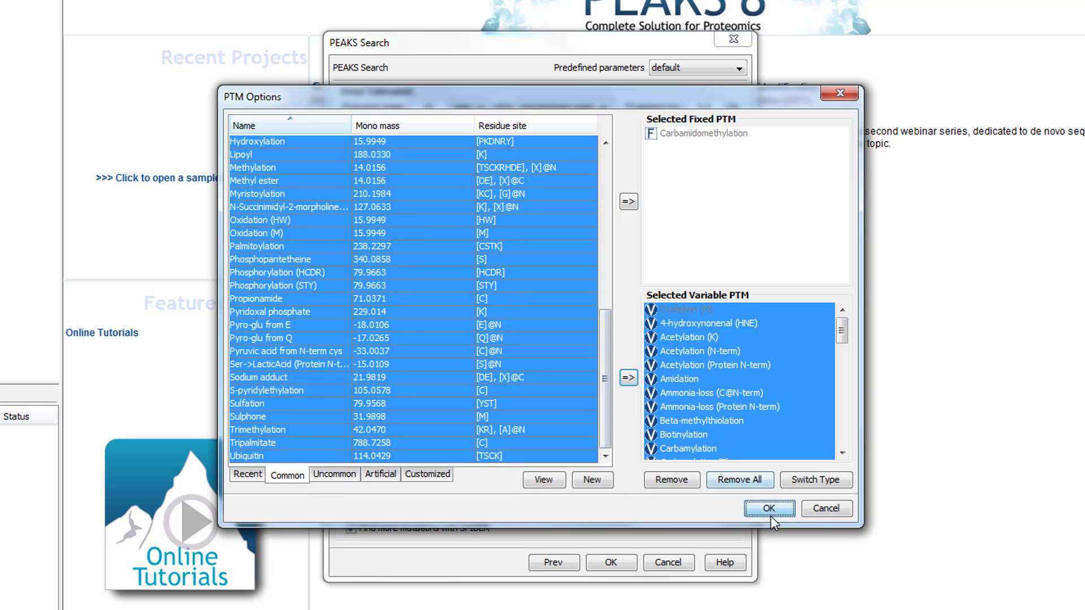
{"action": "left_click", "coordinate": [768, 511]}
{"action": "left_click", "coordinate": [662, 429]}
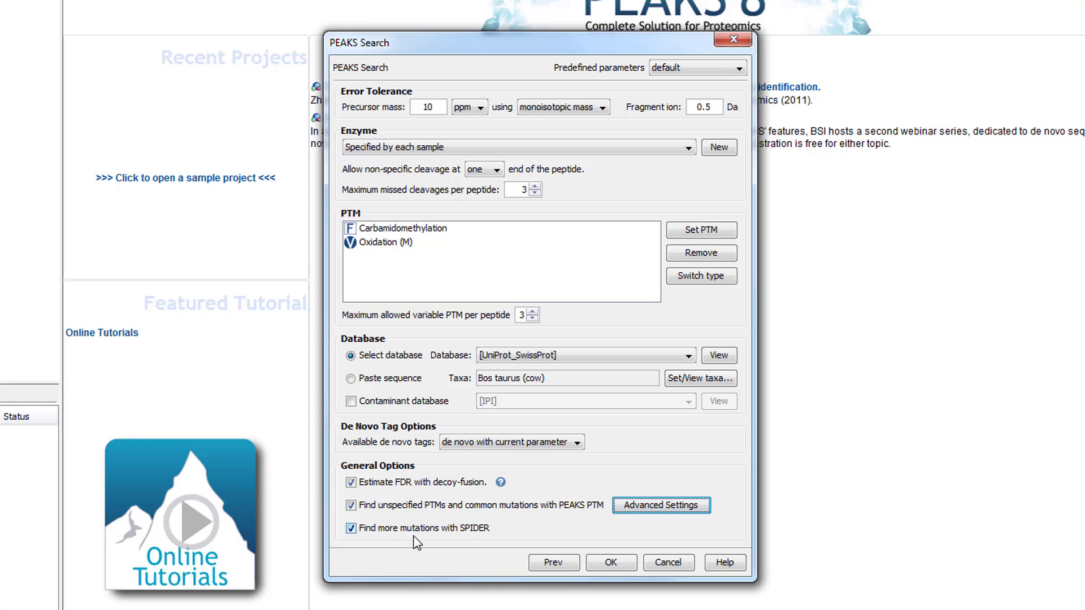
Start the PEAKS DB search with the configured settings
{"action": "left_click", "coordinate": [611, 563]}
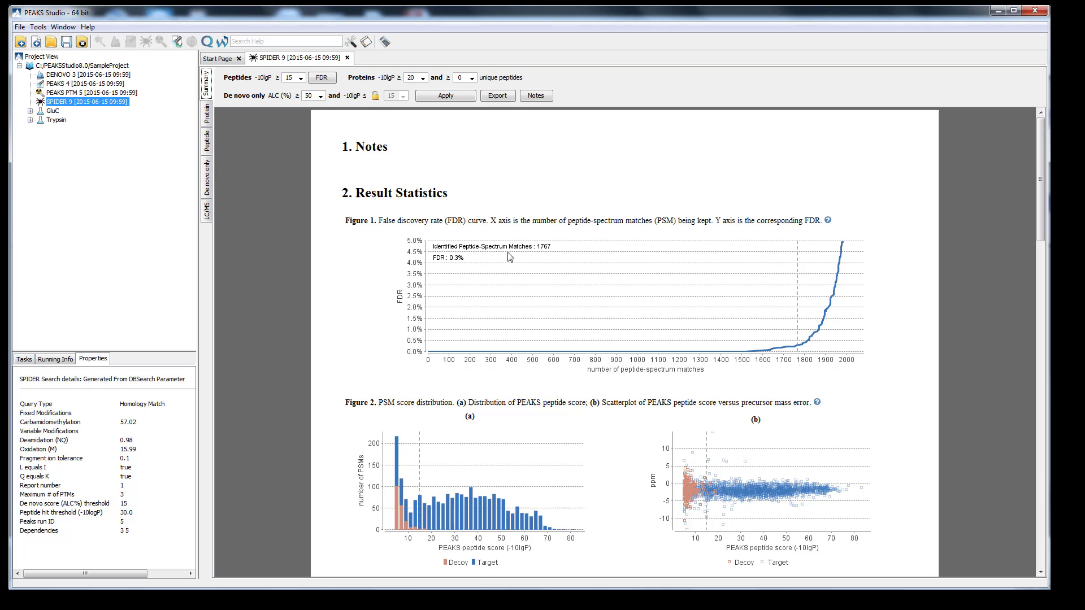
Bring up the FDR score selection curve for the Peptides -10lgP threshold
{"action": "left_click", "coordinate": [323, 78]}
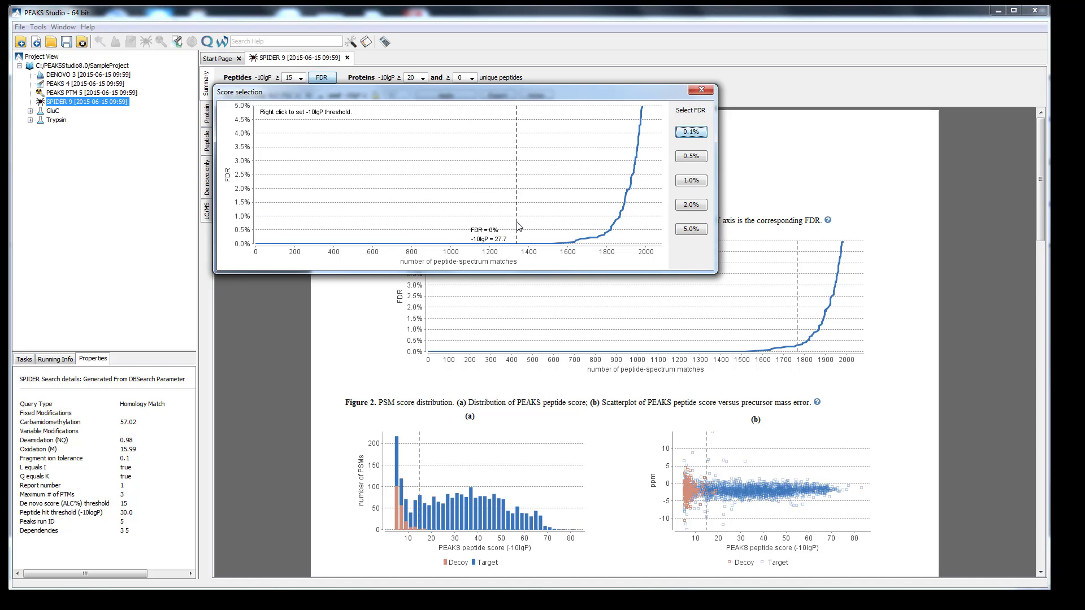
Apply a 1% FDR filter with peptide score 10.8, protein score 20, and 2 unique peptides
{"action": "left_click", "coordinate": [692, 182]}
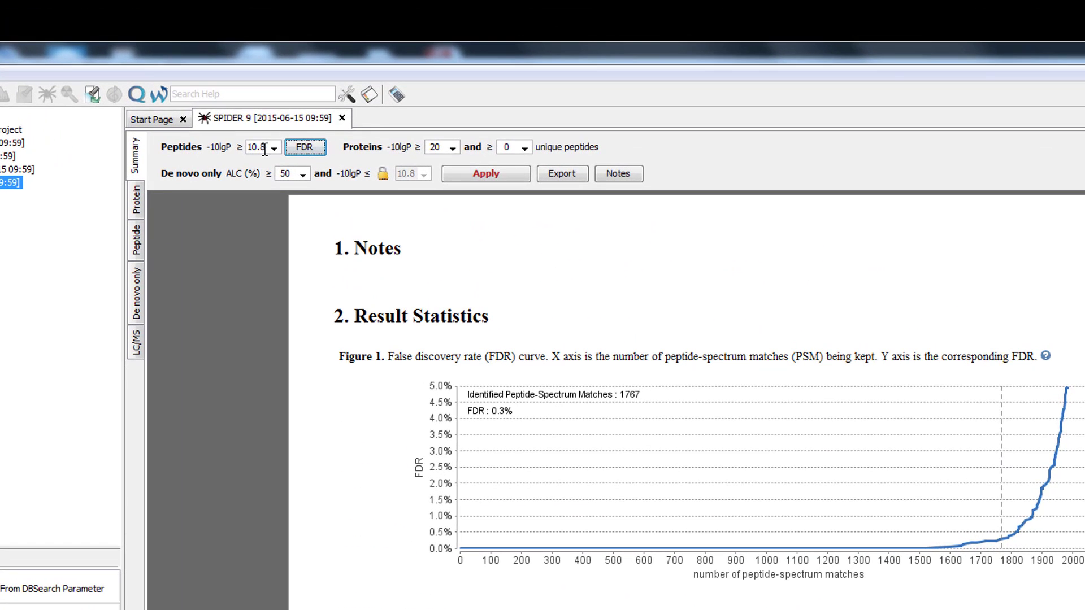
{"action": "double_click", "coordinate": [272, 112]}
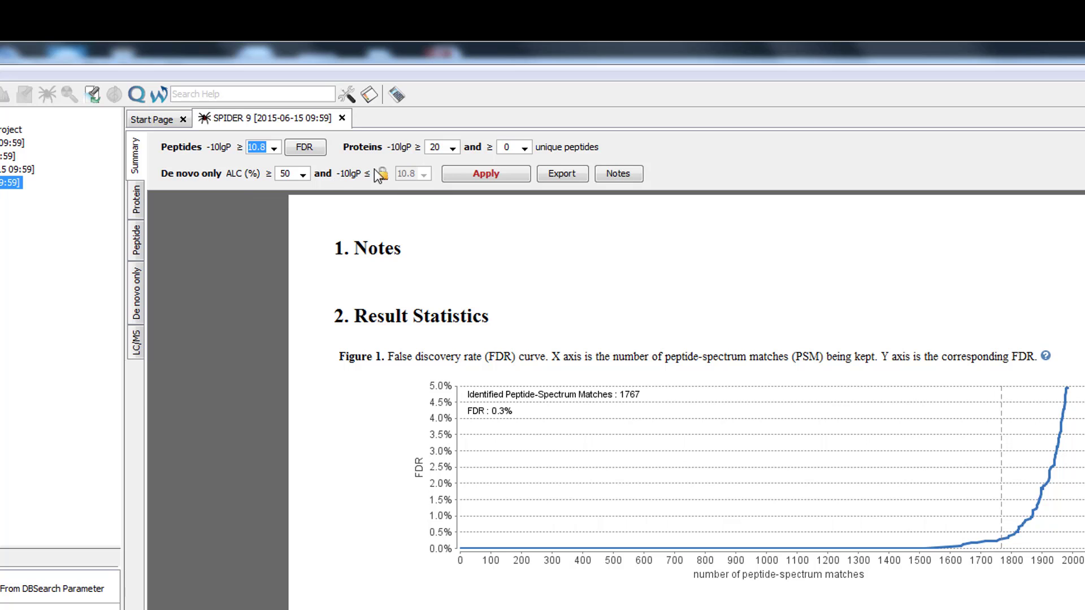
{"action": "double_click", "coordinate": [434, 146]}
{"action": "left_click", "coordinate": [524, 147]}
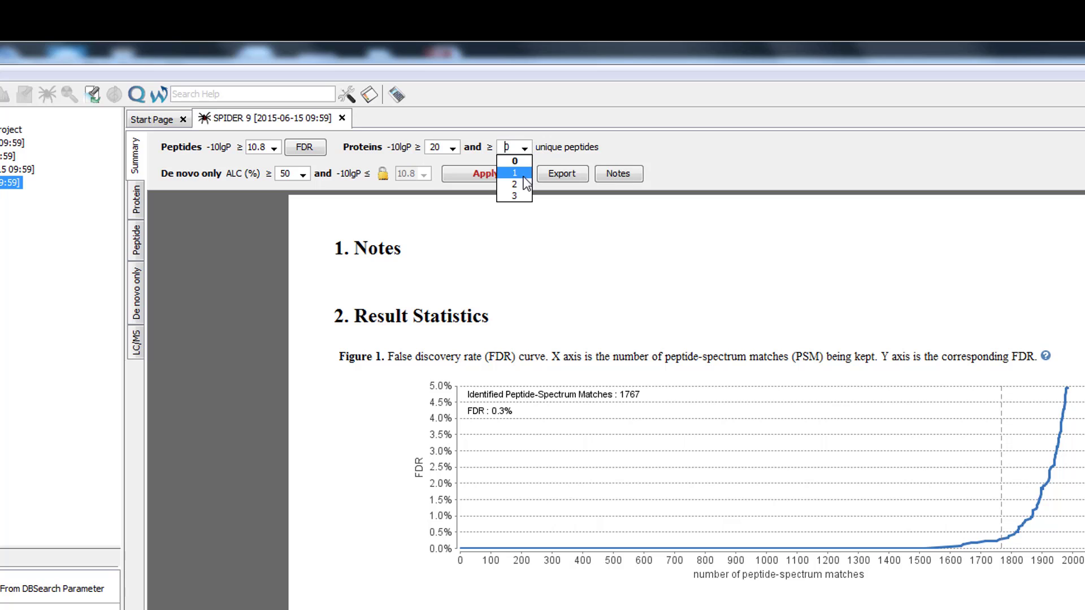
{"action": "left_click", "coordinate": [522, 181]}
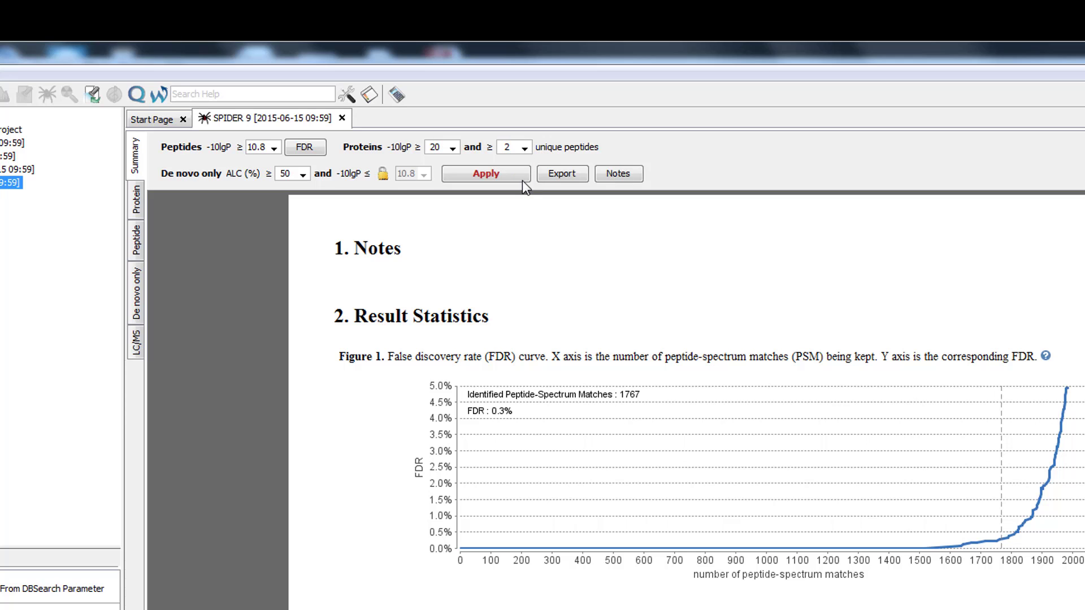
{"action": "left_click", "coordinate": [521, 181]}
In the Proteins view, inspect the spectra supporting a covered serum albumin peptide, then close them
{"action": "left_click", "coordinate": [135, 207]}
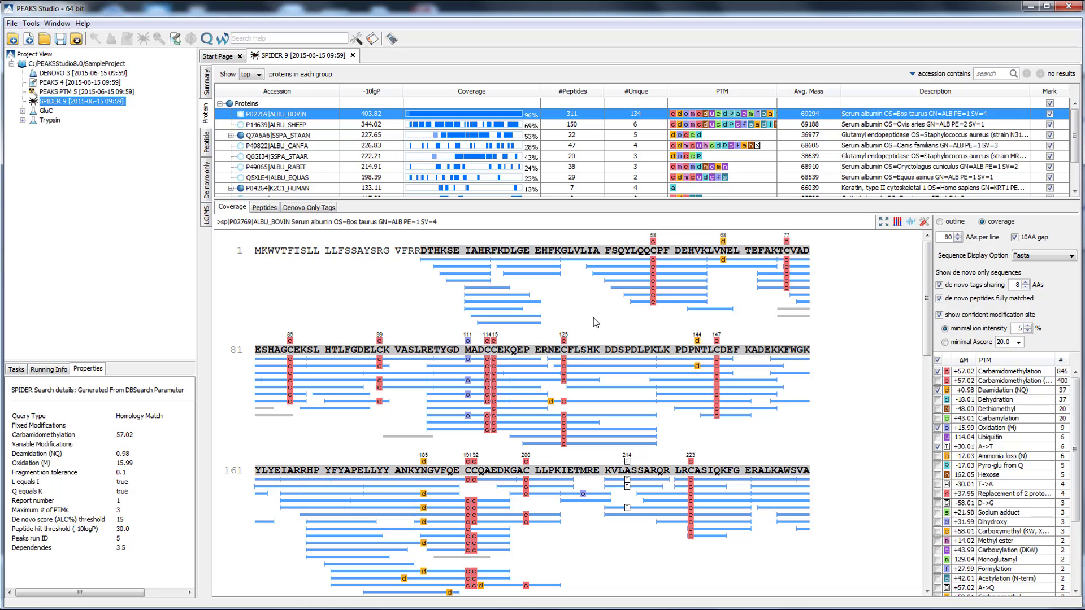
{"action": "mouse_move", "coordinate": [505, 300]}
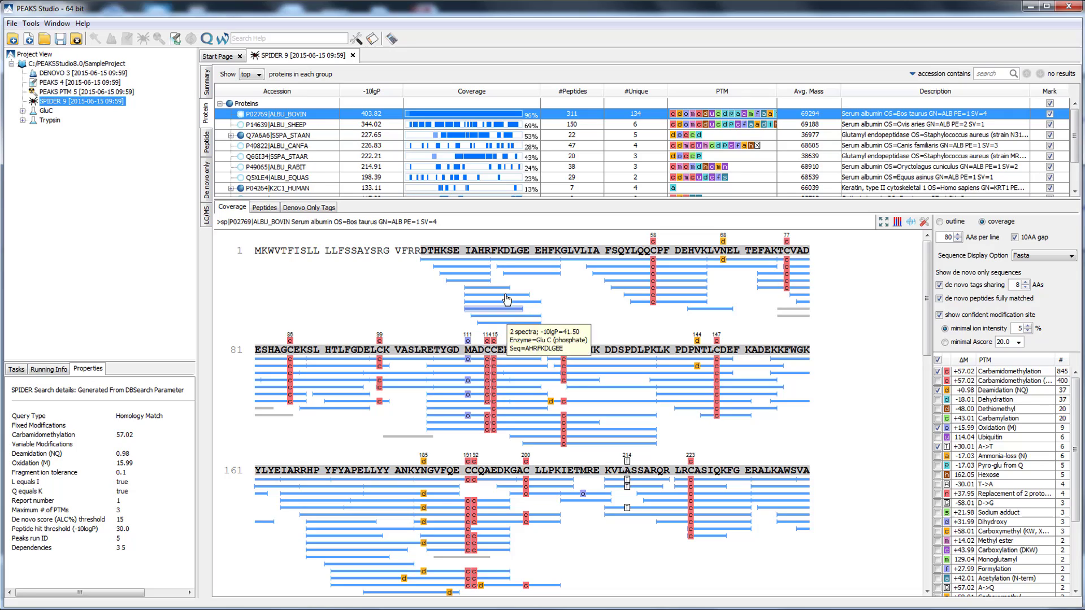
{"action": "left_click", "coordinate": [508, 266]}
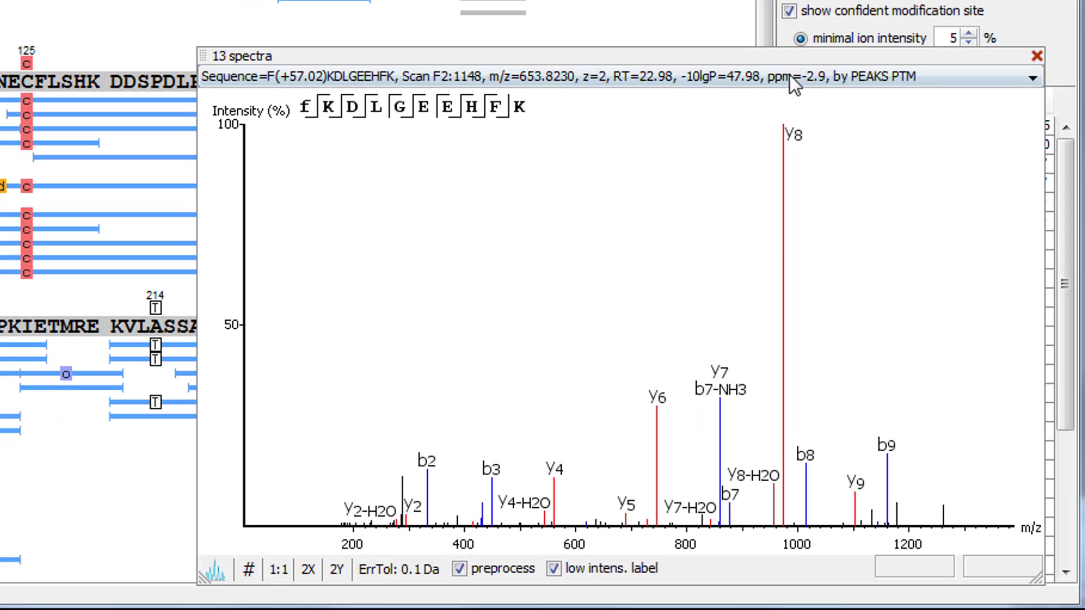
{"action": "left_click", "coordinate": [789, 75]}
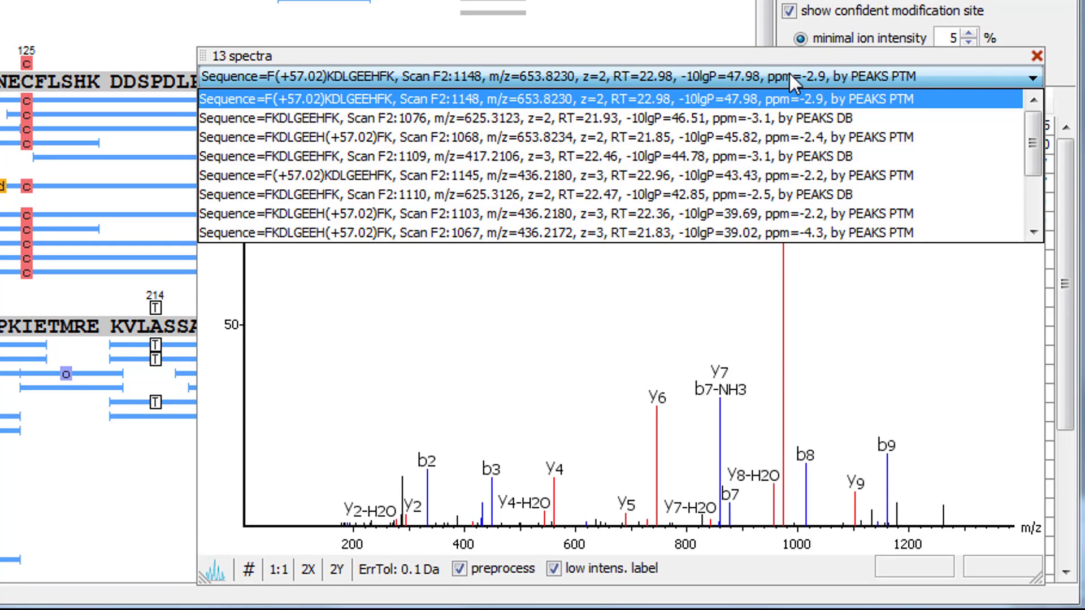
{"action": "left_click", "coordinate": [983, 54]}
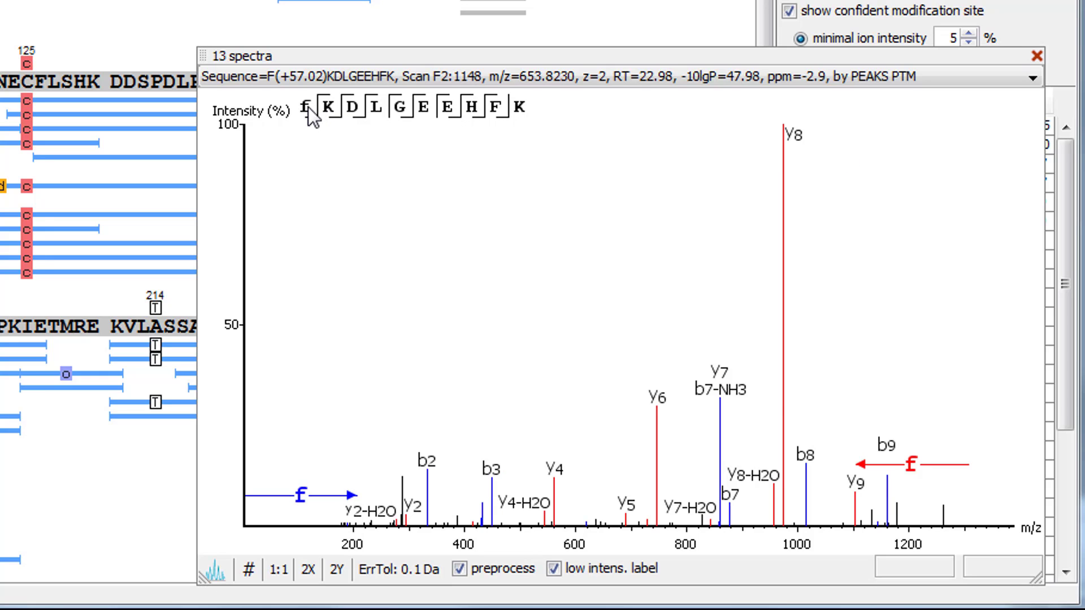
{"action": "left_click", "coordinate": [1035, 56]}
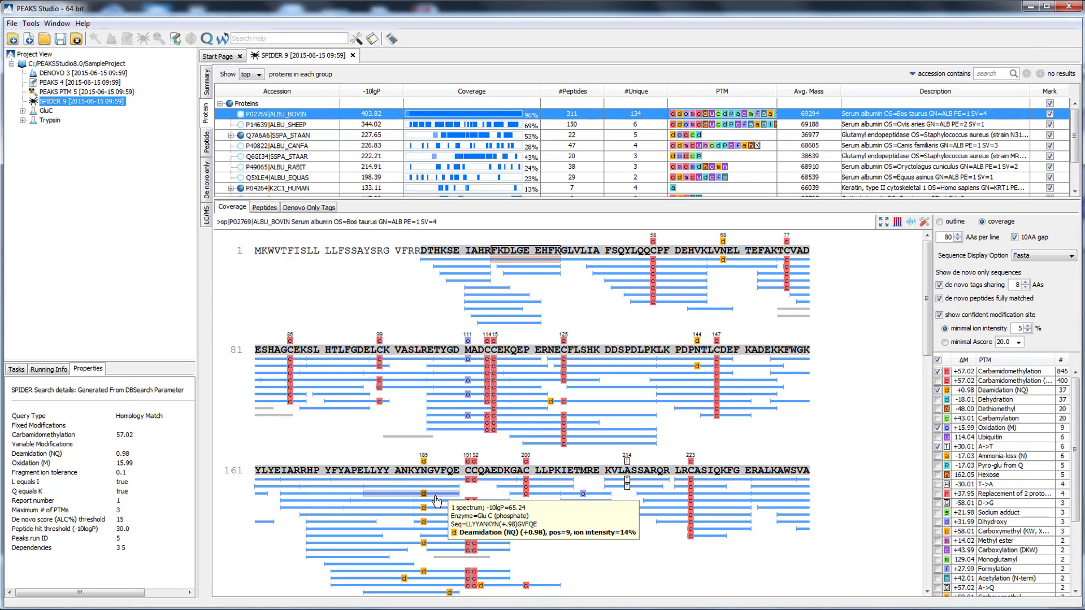
{"action": "left_click", "coordinate": [436, 501]}
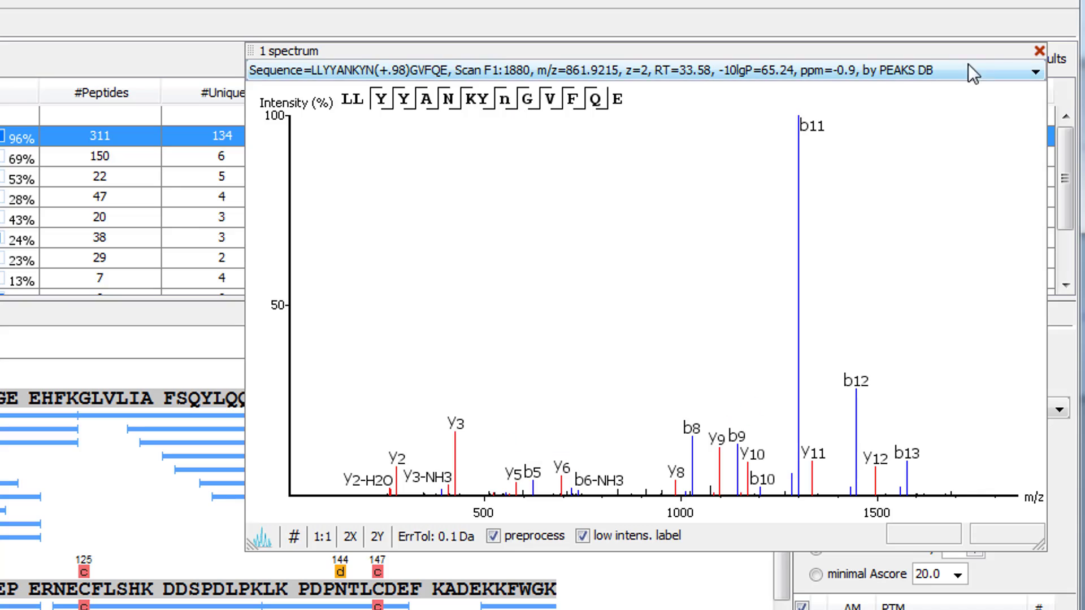
{"action": "left_click", "coordinate": [1039, 52]}
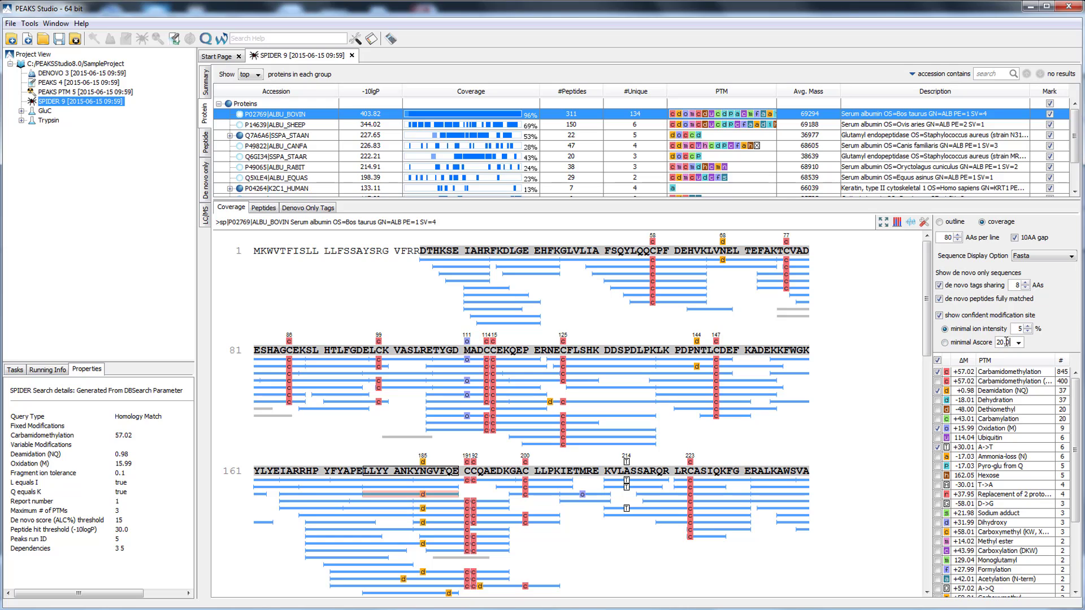
{"action": "double_click", "coordinate": [1006, 342]}
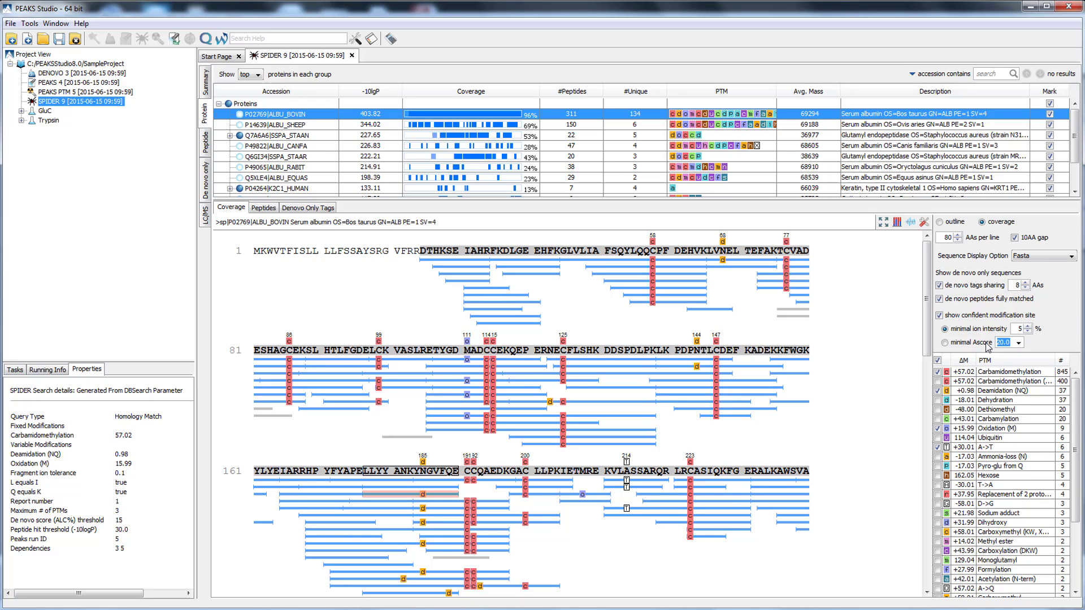
{"action": "left_click", "coordinate": [870, 394]}
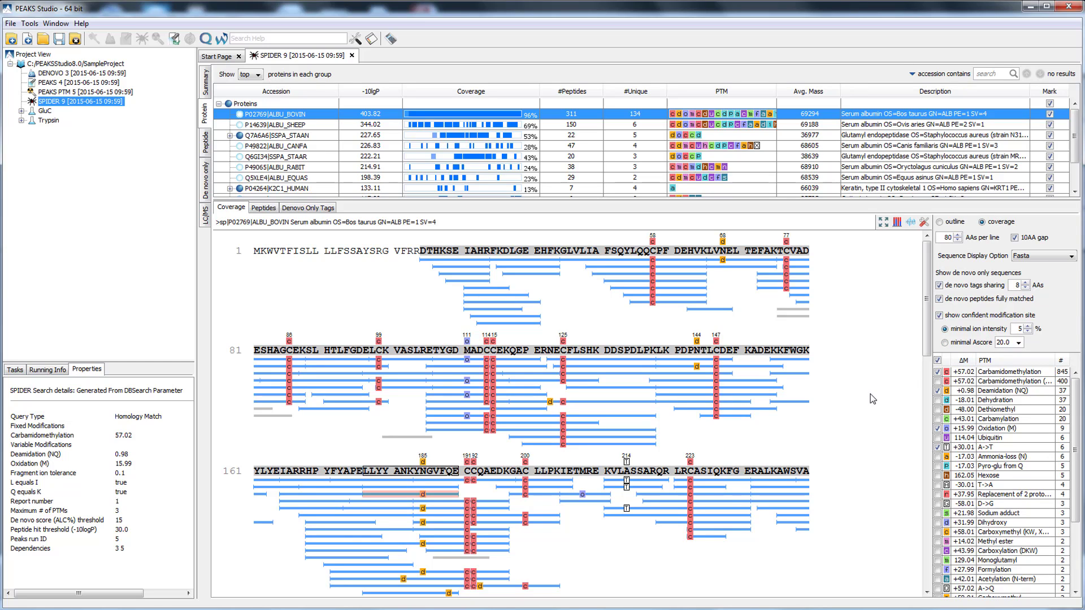
{"action": "mouse_move", "coordinate": [634, 483]}
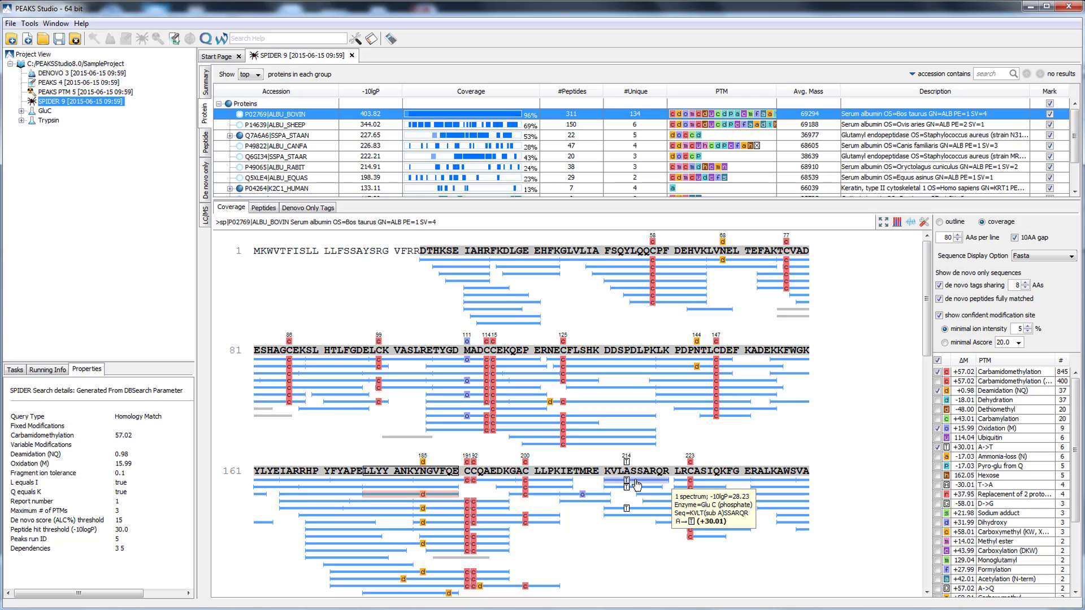
{"action": "left_click", "coordinate": [634, 485]}
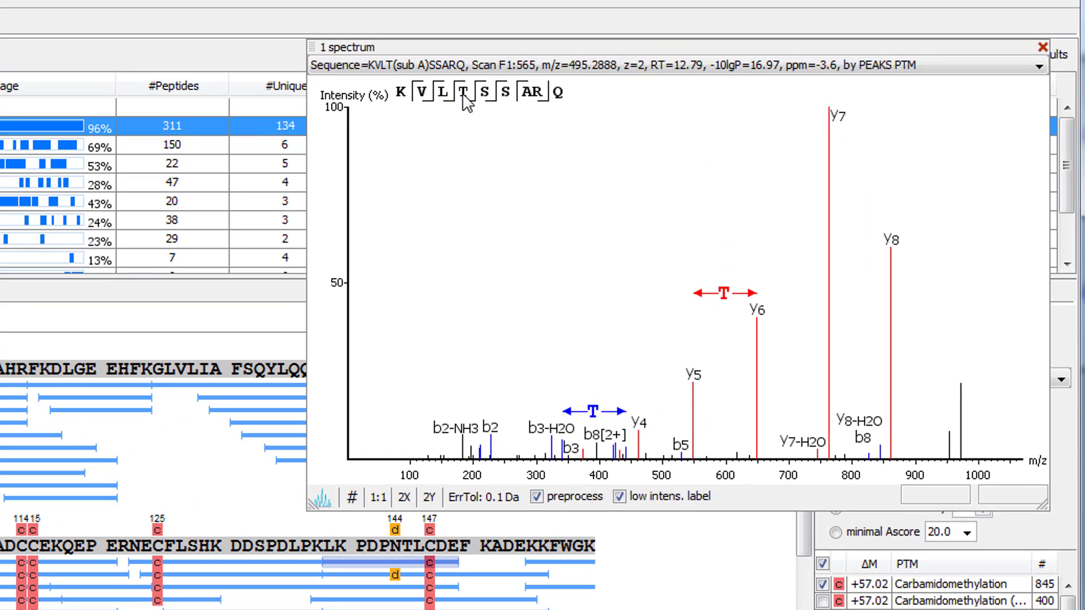
{"action": "left_click", "coordinate": [1041, 49]}
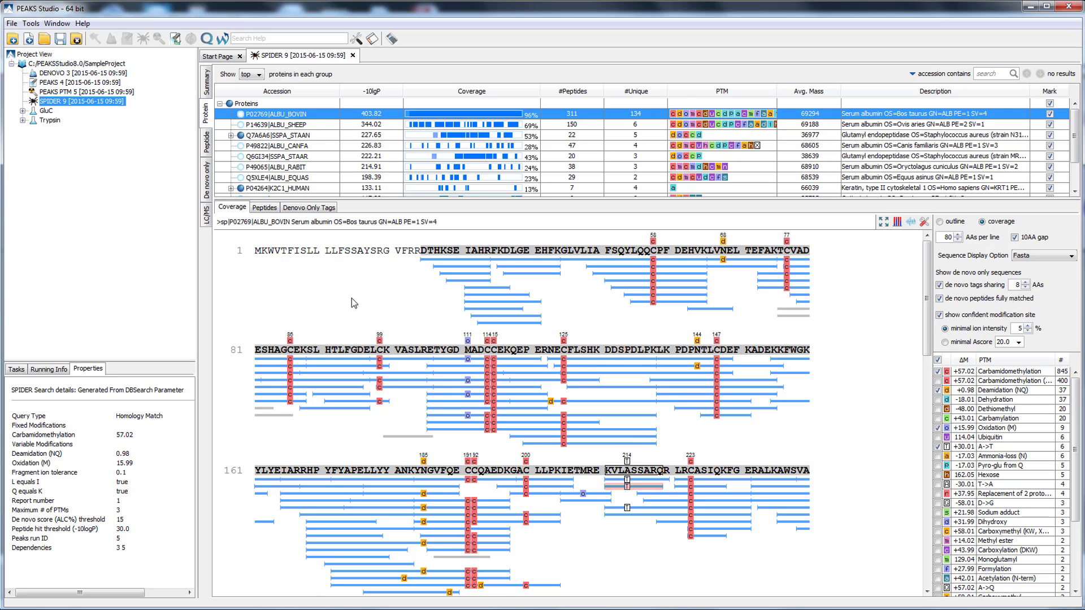
In De novo only, mask residues below 80% confidence; sort by tag length, then accession
{"action": "left_click", "coordinate": [209, 178]}
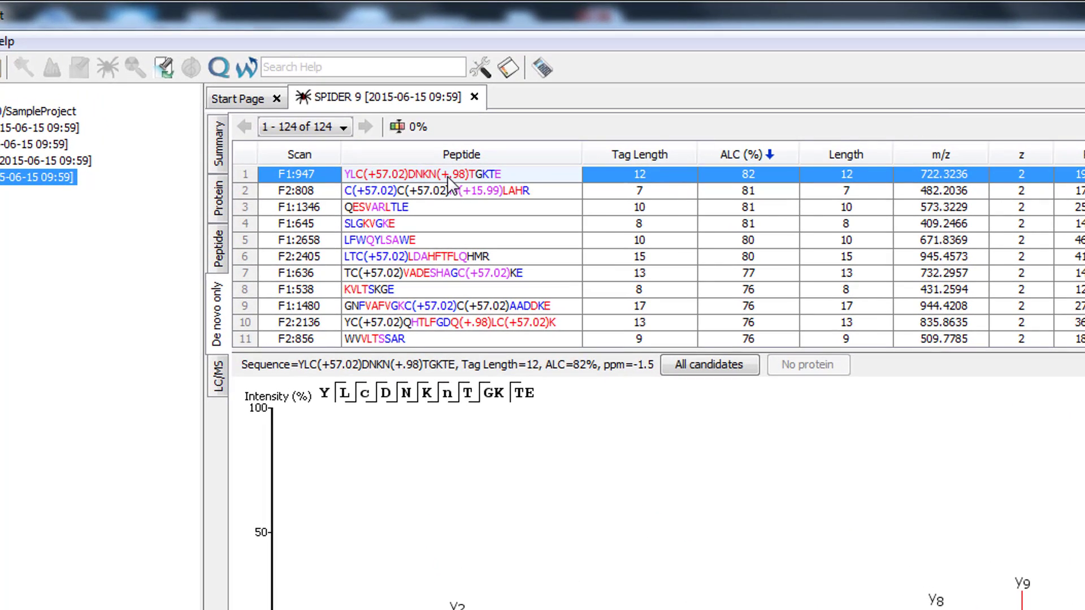
{"action": "mouse_move", "coordinate": [435, 191]}
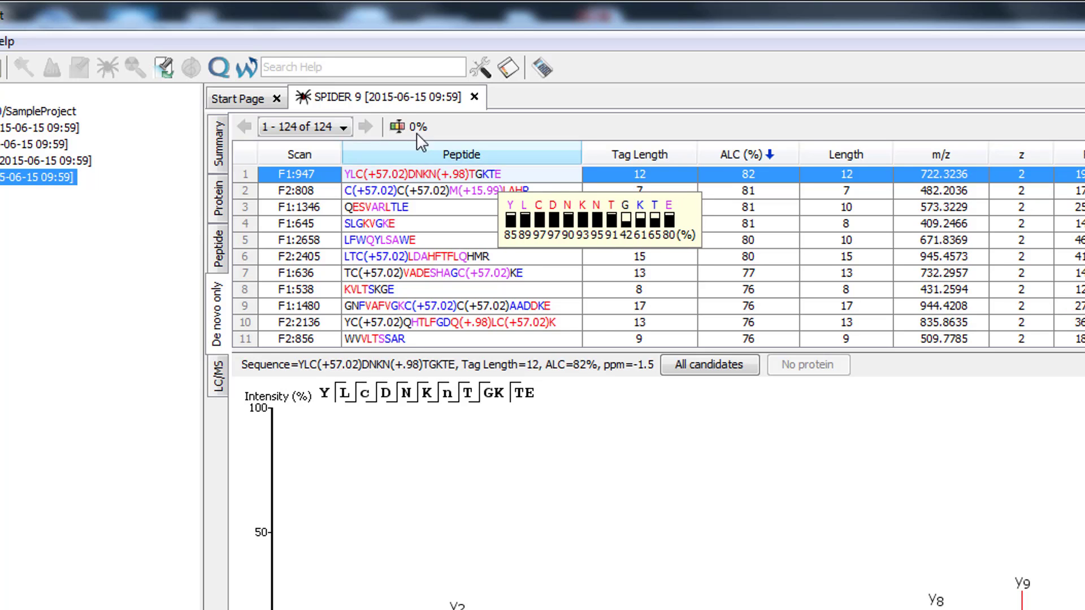
{"action": "left_click", "coordinate": [398, 126]}
{"action": "left_click_drag", "start_coordinate": [404, 172], "coordinate": [557, 173]}
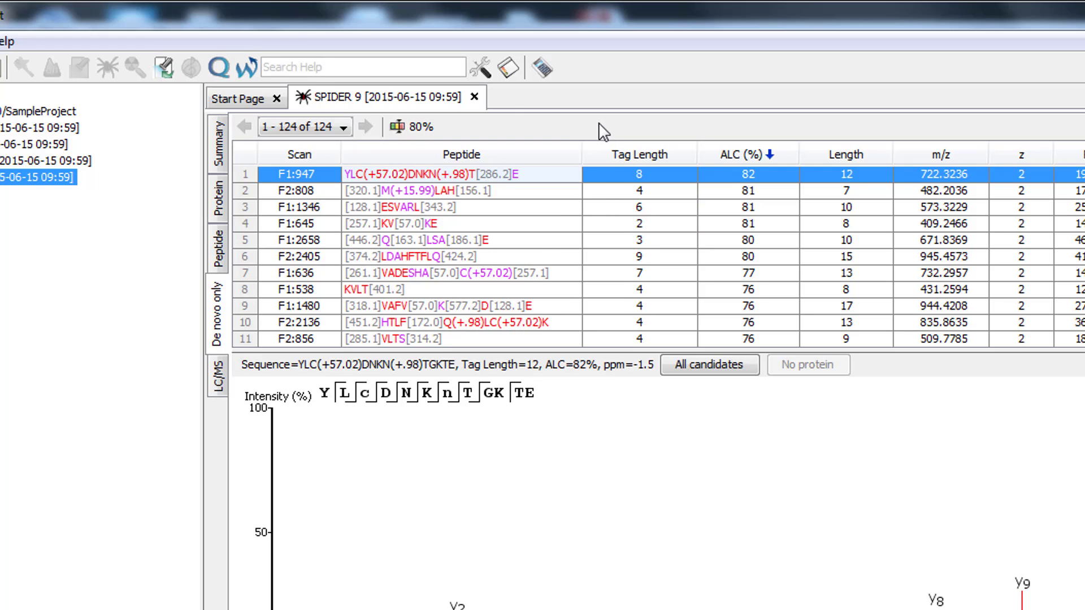
{"action": "left_click", "coordinate": [640, 159]}
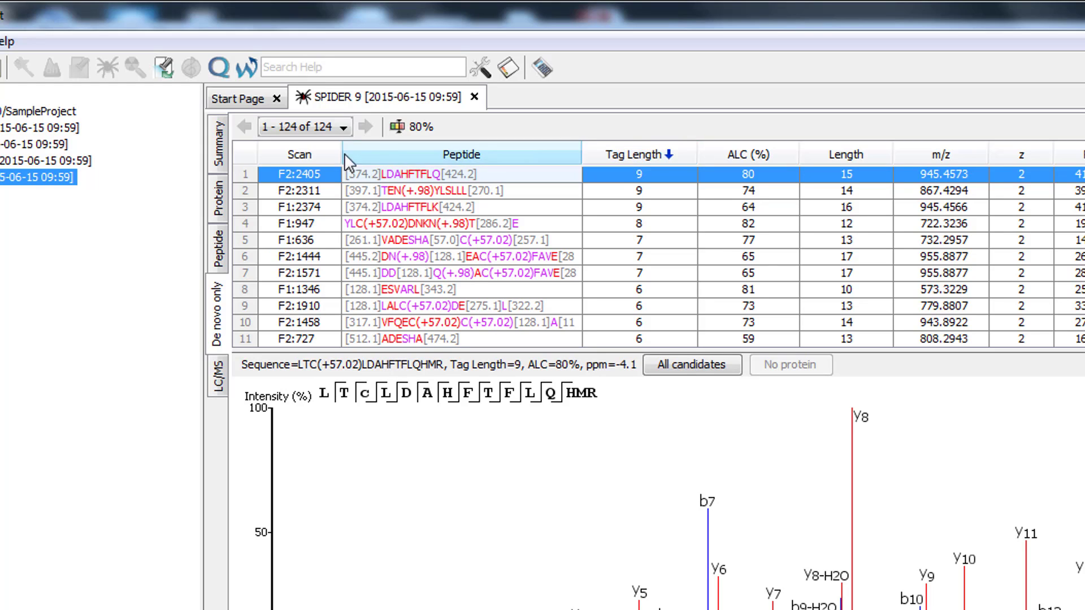
{"action": "left_click", "coordinate": [377, 107]}
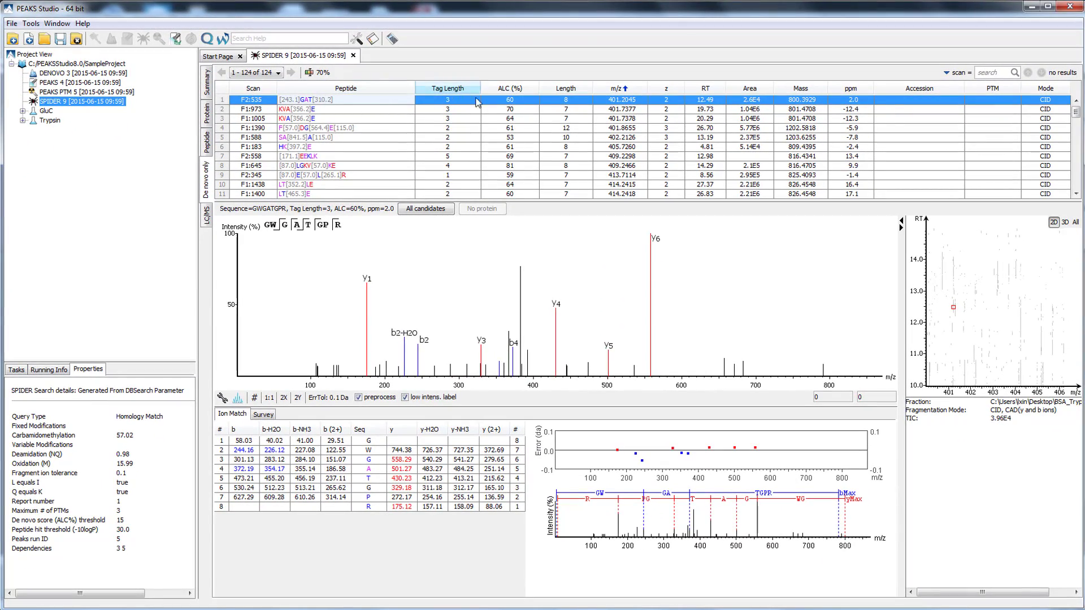
{"action": "left_click", "coordinate": [900, 89]}
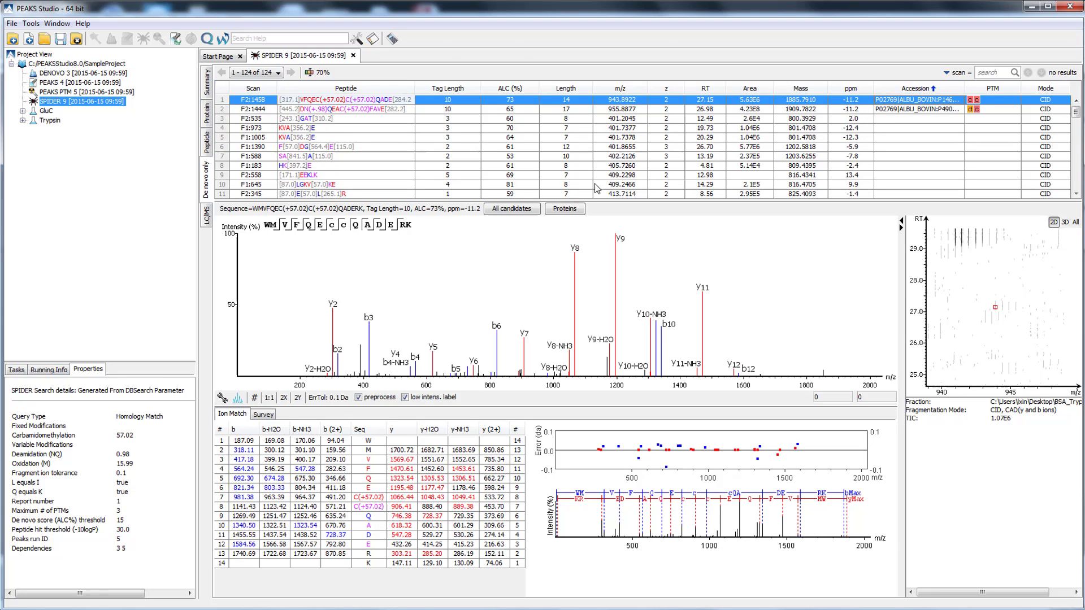
Find the selected de novo tag's protein and view the tag's spectrum from the coverage map
{"action": "left_click", "coordinate": [576, 213]}
{"action": "left_click", "coordinate": [579, 223]}
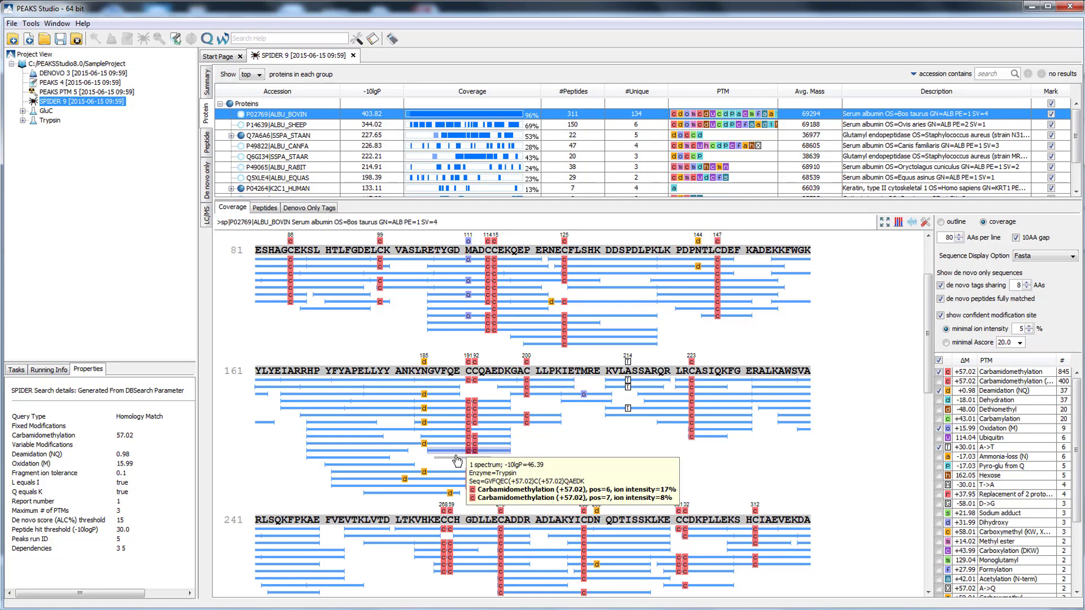
{"action": "left_click", "coordinate": [455, 465]}
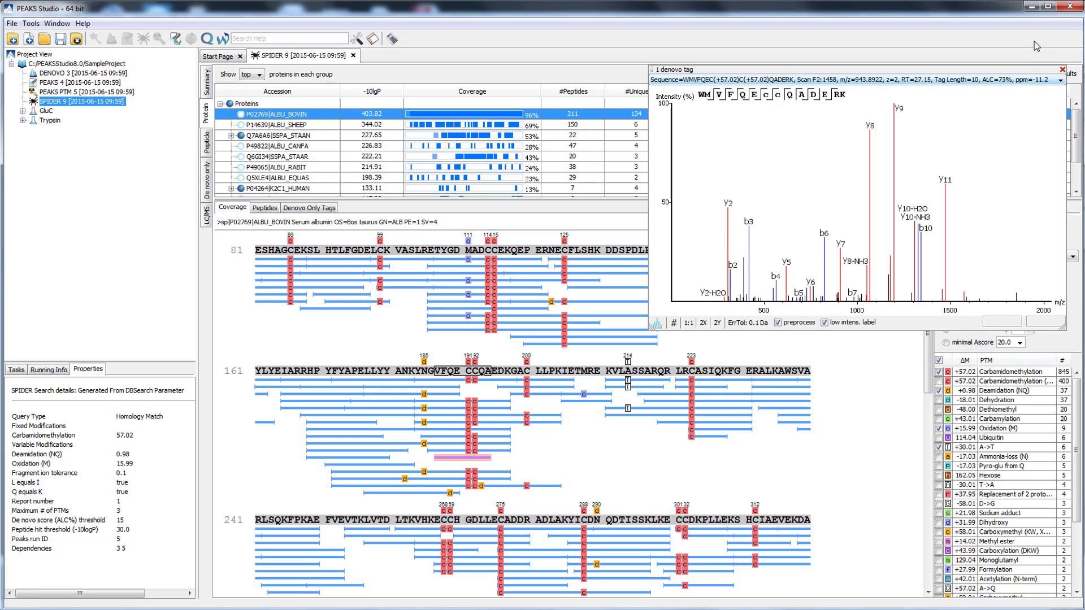
{"action": "left_click", "coordinate": [1062, 70]}
From Summary, open Export and browse the HTML Report, Text Formats and For Third Party tabs
{"action": "left_click", "coordinate": [206, 83]}
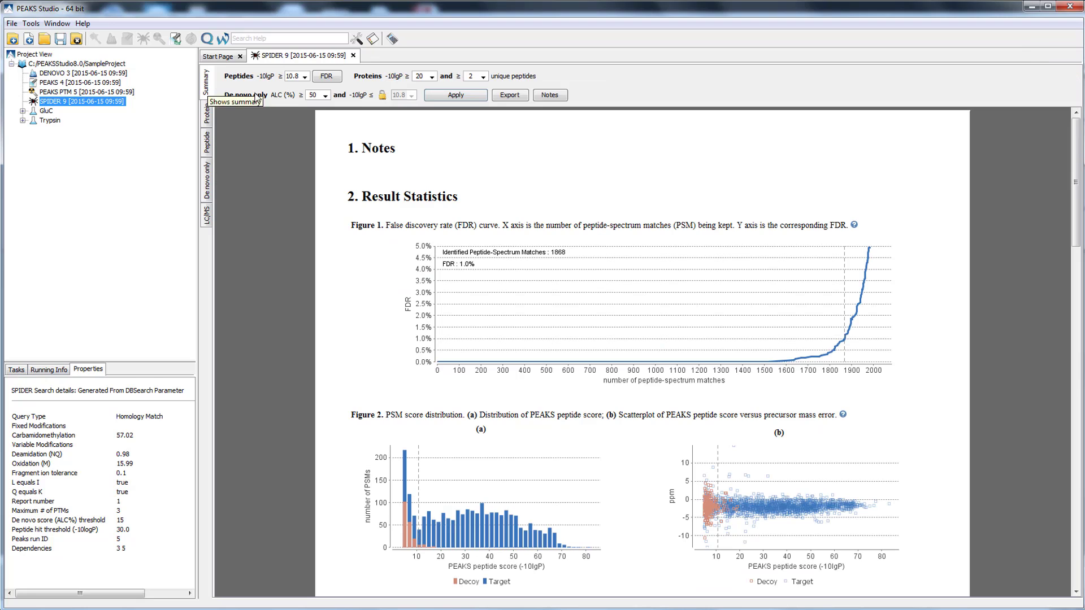
{"action": "left_click", "coordinate": [513, 96]}
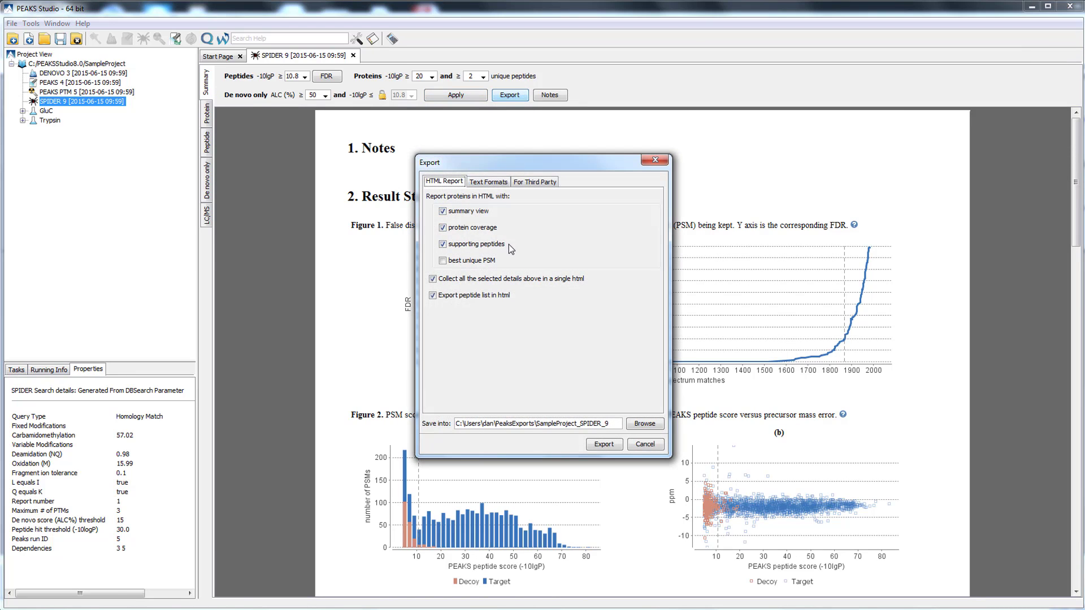
{"action": "left_click", "coordinate": [490, 181]}
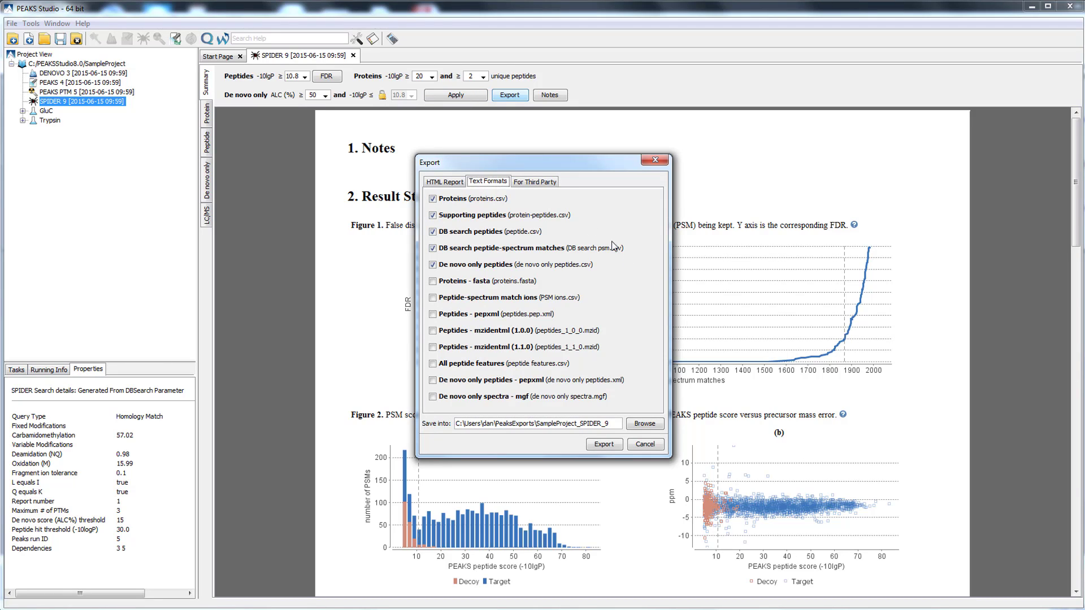
{"action": "left_click", "coordinate": [543, 184]}
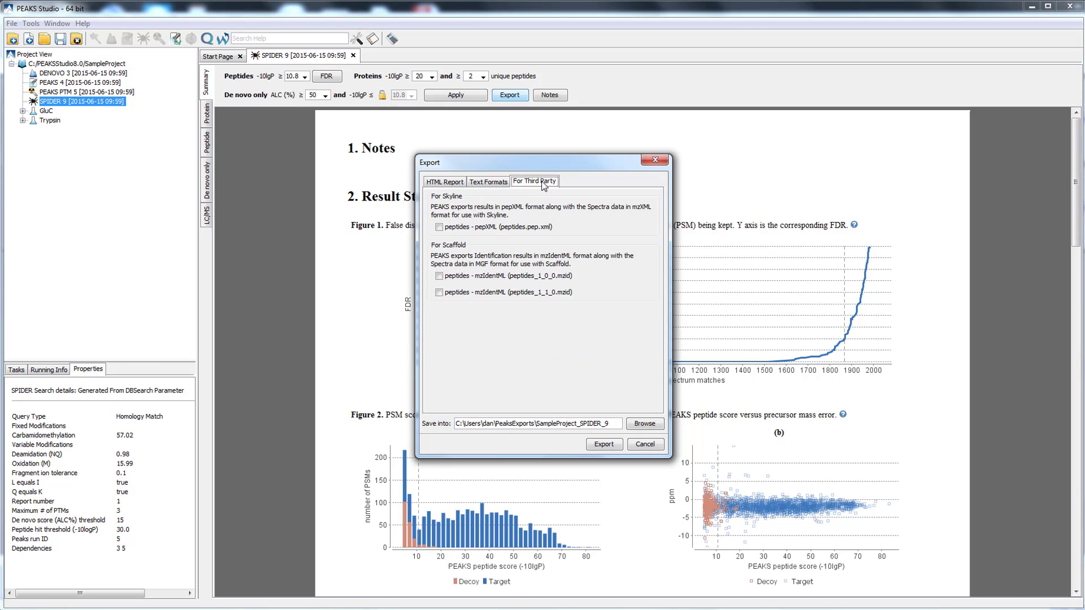